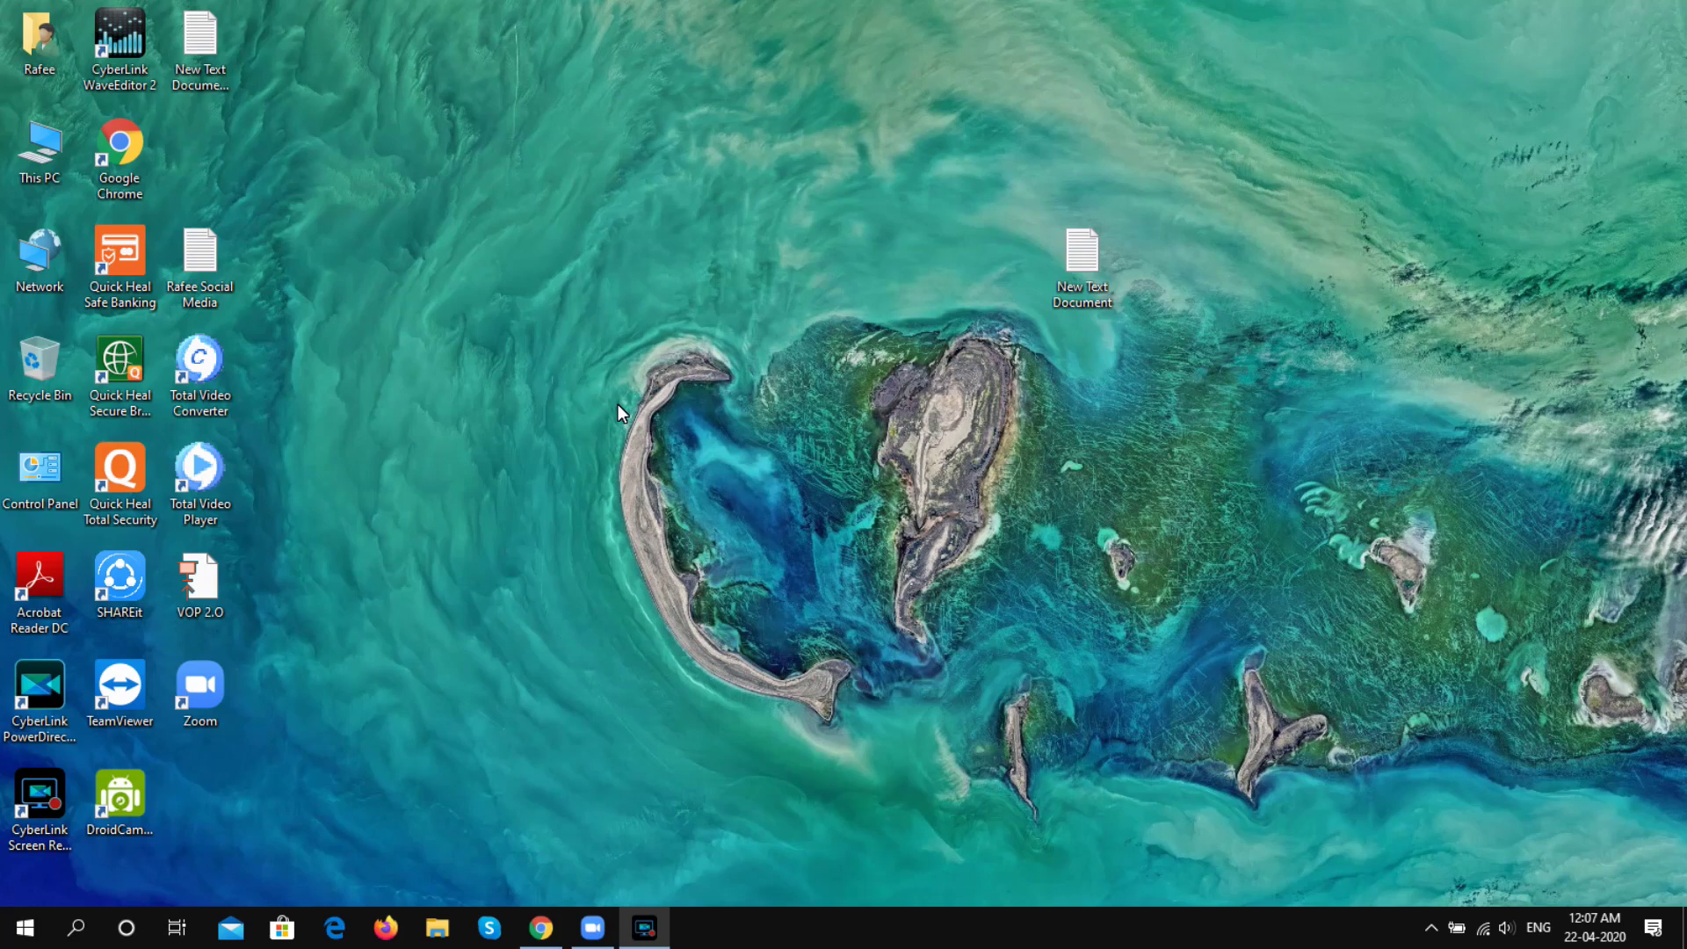
Bring Zoom's Home screen forward and look over the signed-in profile avatar menu.
click(594, 928)
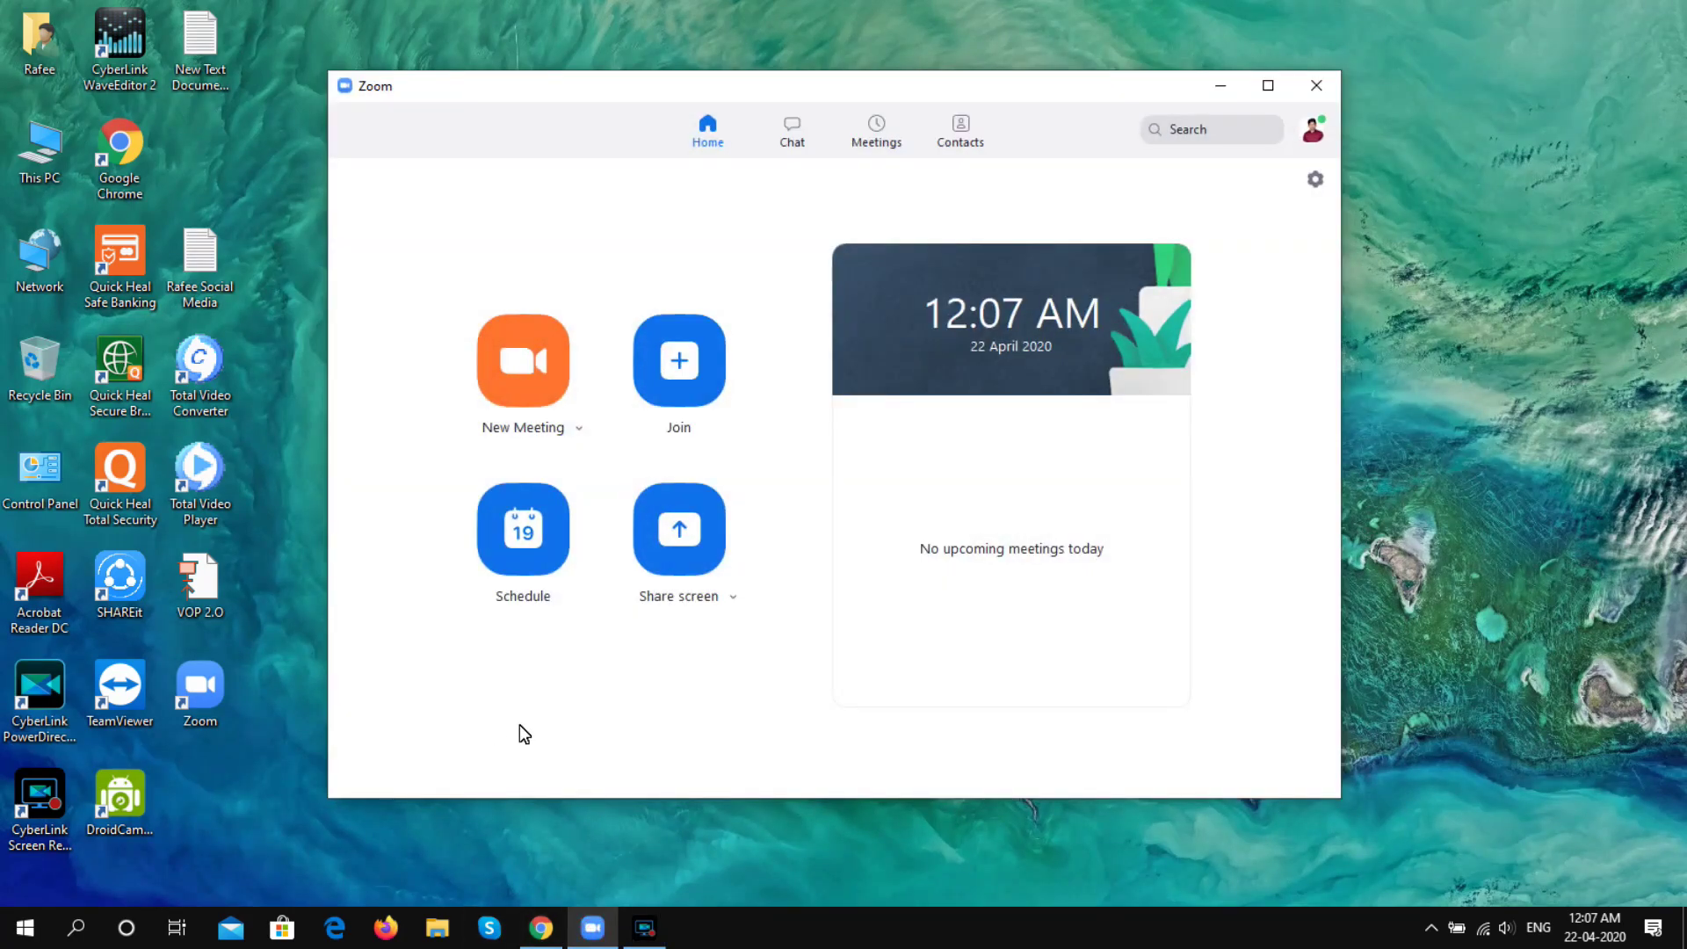
click(1309, 139)
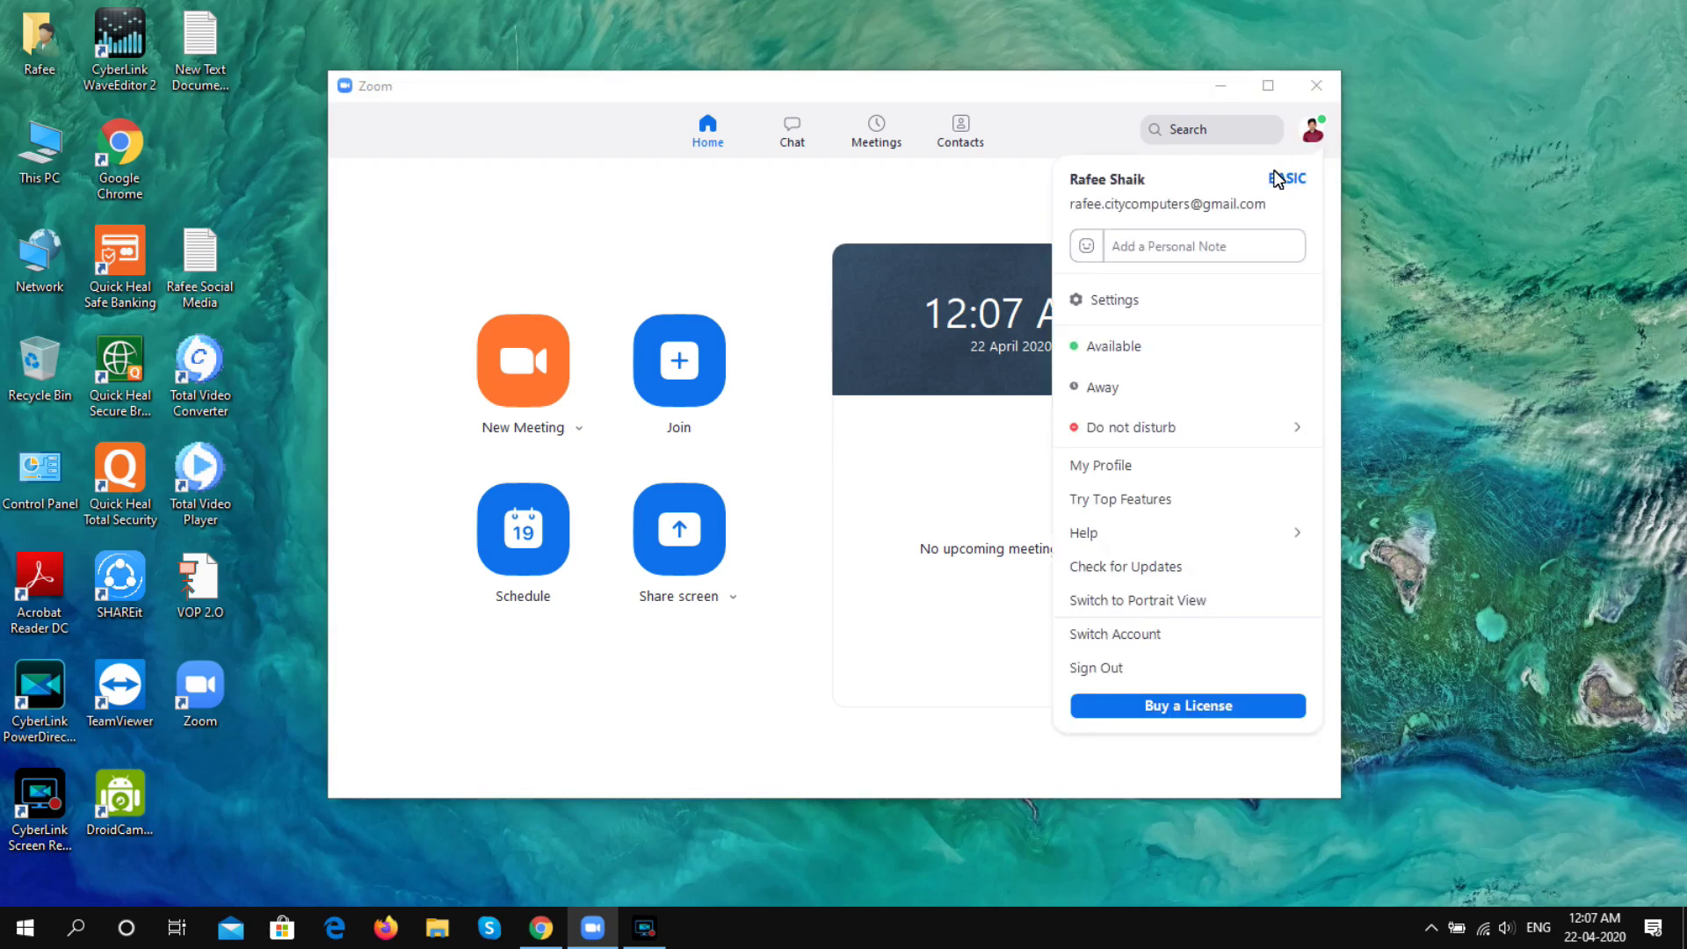
mouse_move(1292, 180)
Dismiss the profile menu and start a new instant meeting.
click(1313, 129)
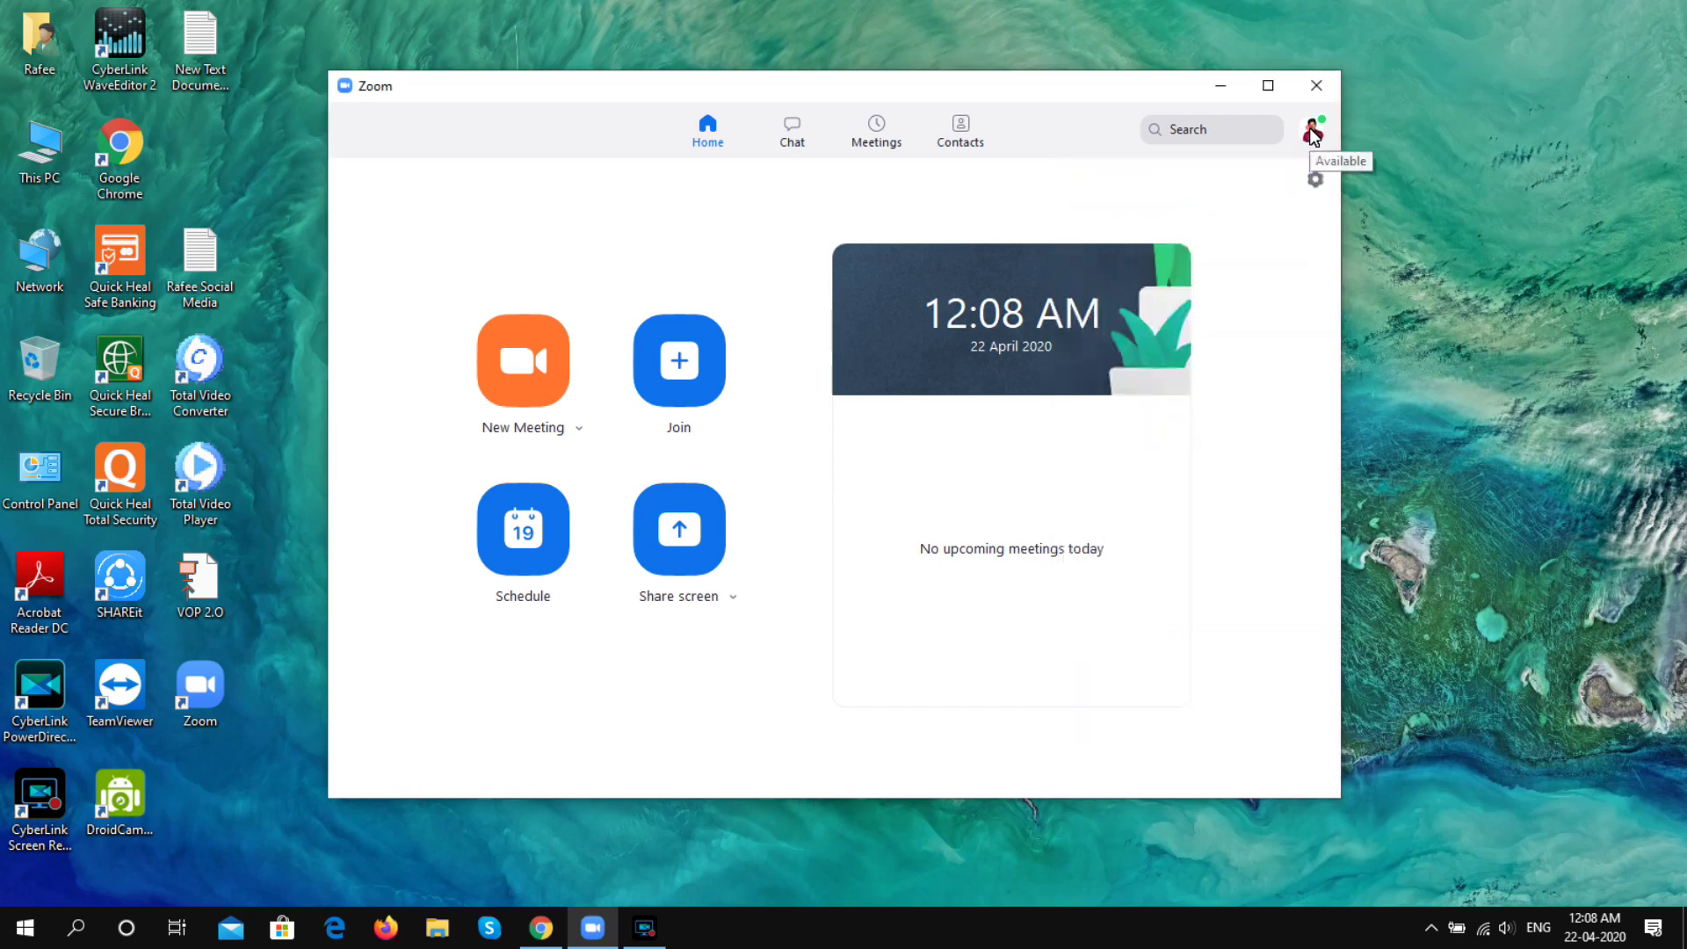
click(1313, 129)
click(1086, 113)
click(536, 390)
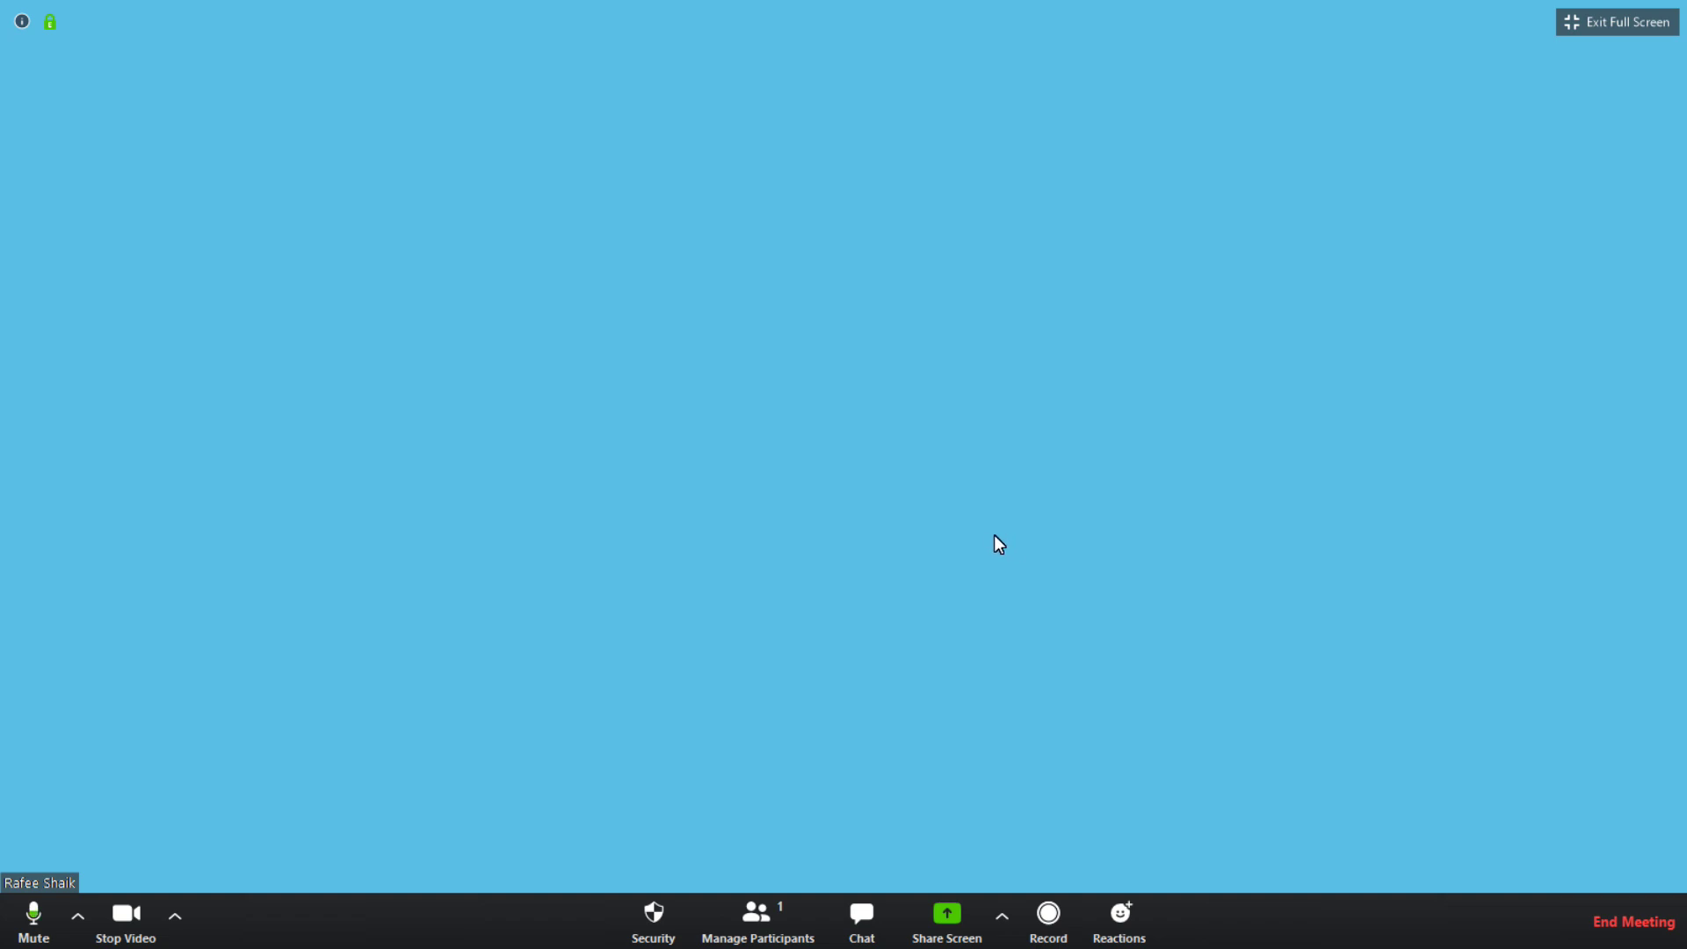
Copy the meeting invitation from the participants' Invite dialog and restore the meeting to a normal window.
click(764, 933)
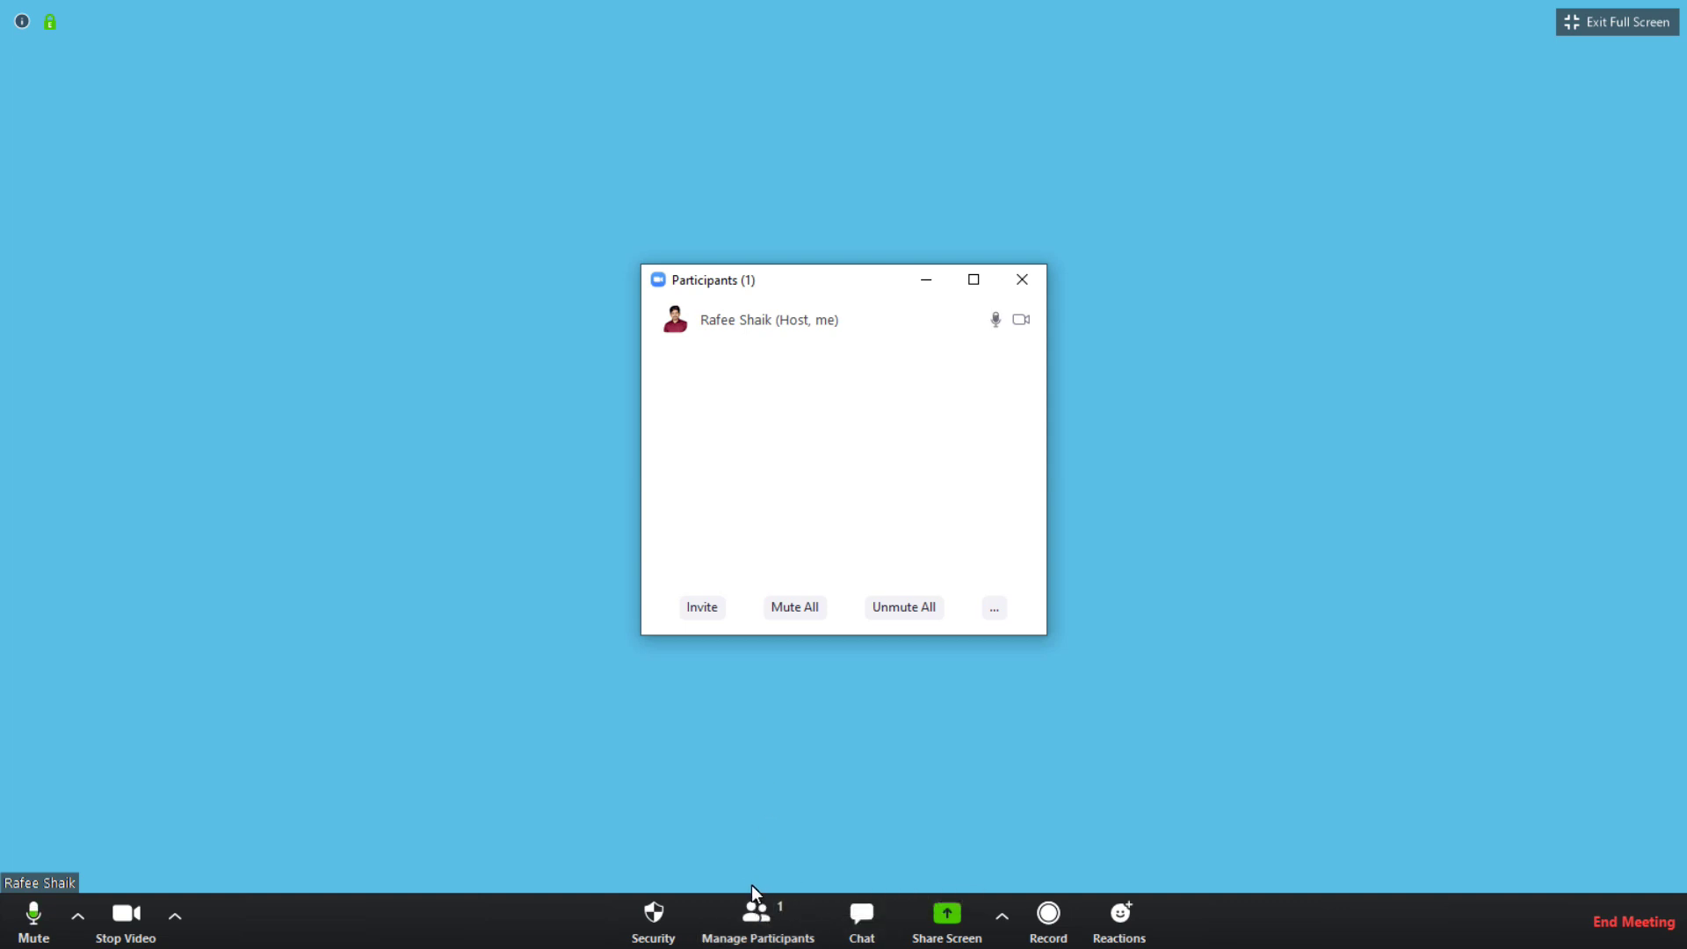
click(714, 624)
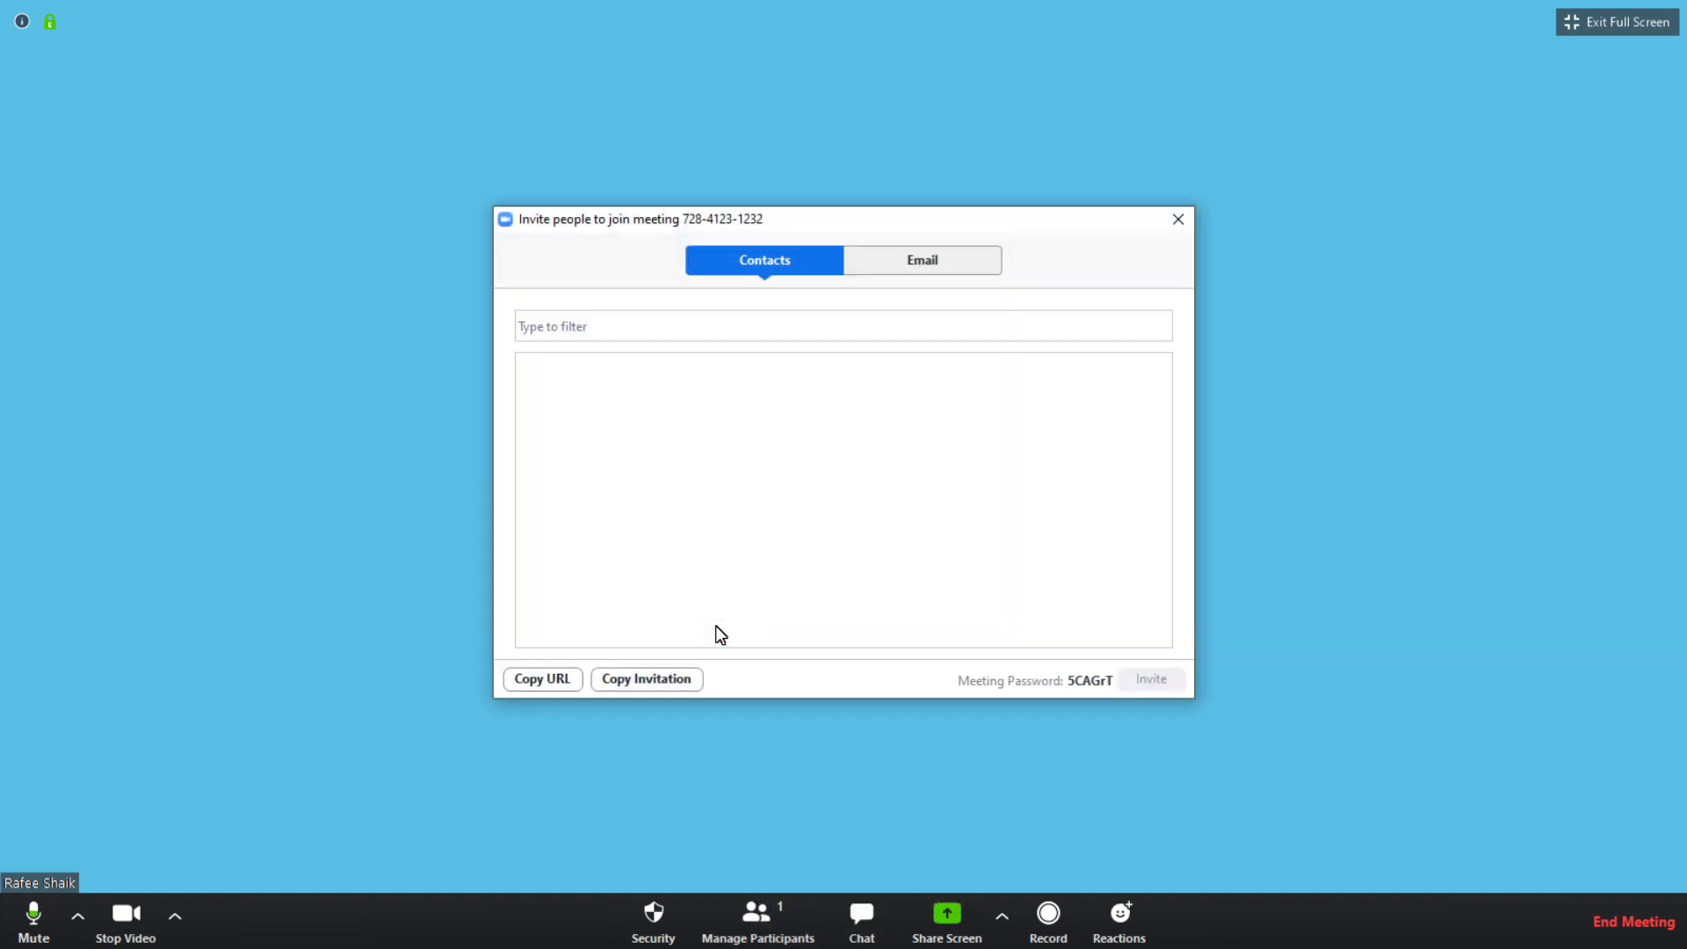
click(645, 681)
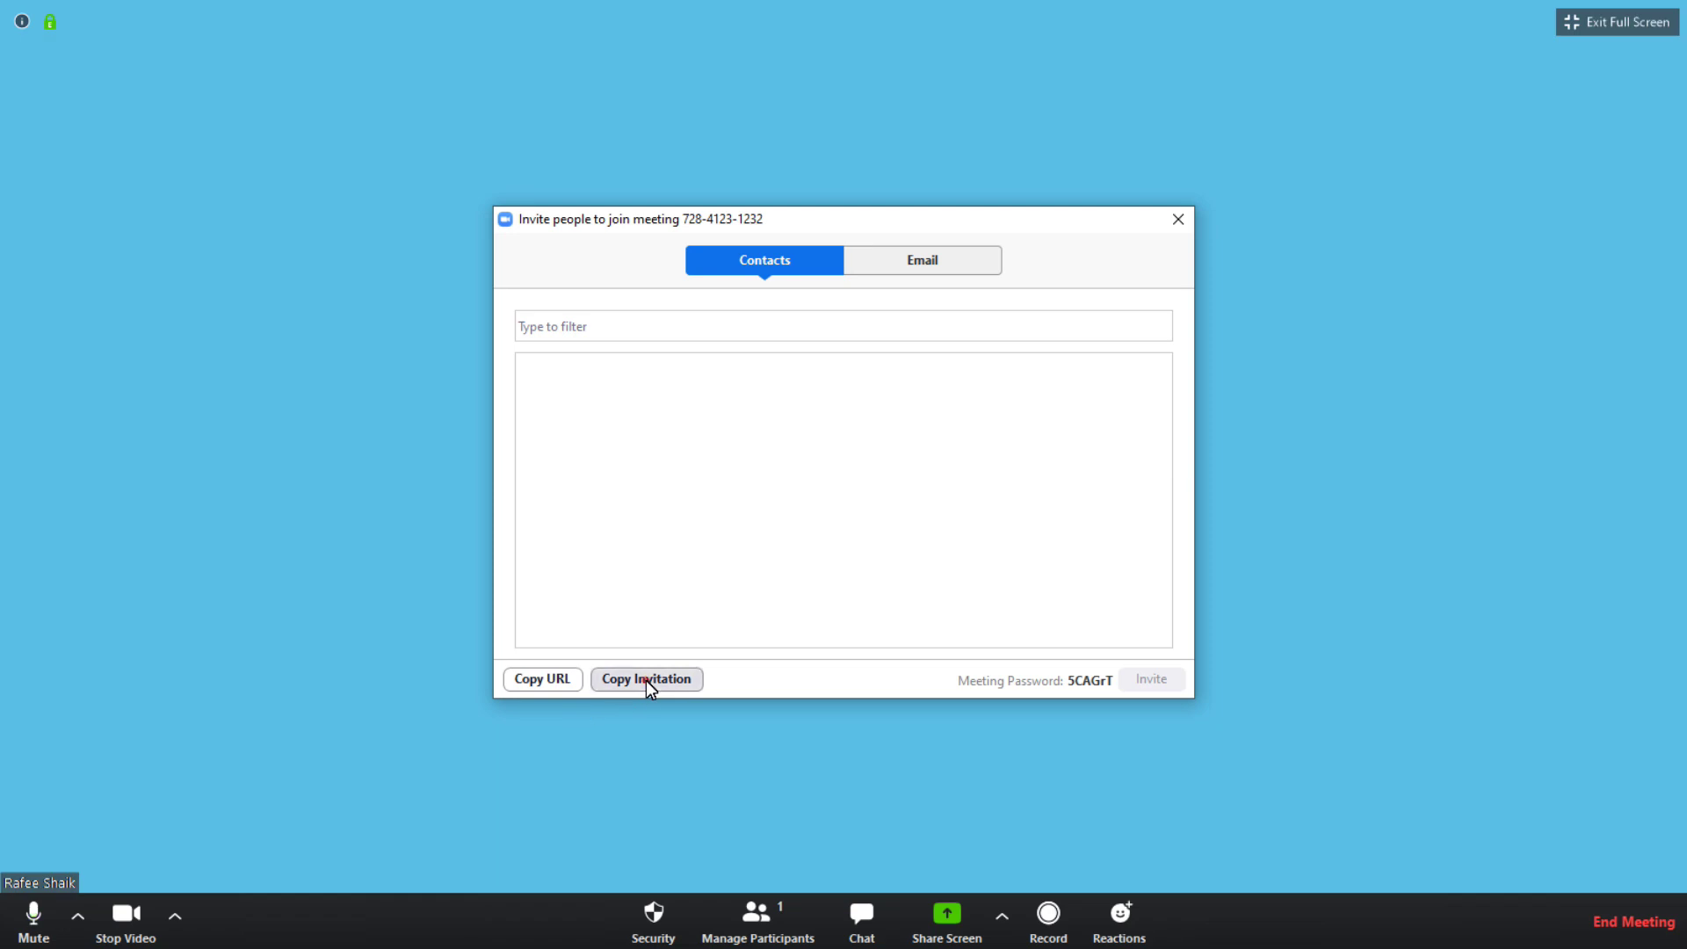
click(1183, 220)
click(1589, 21)
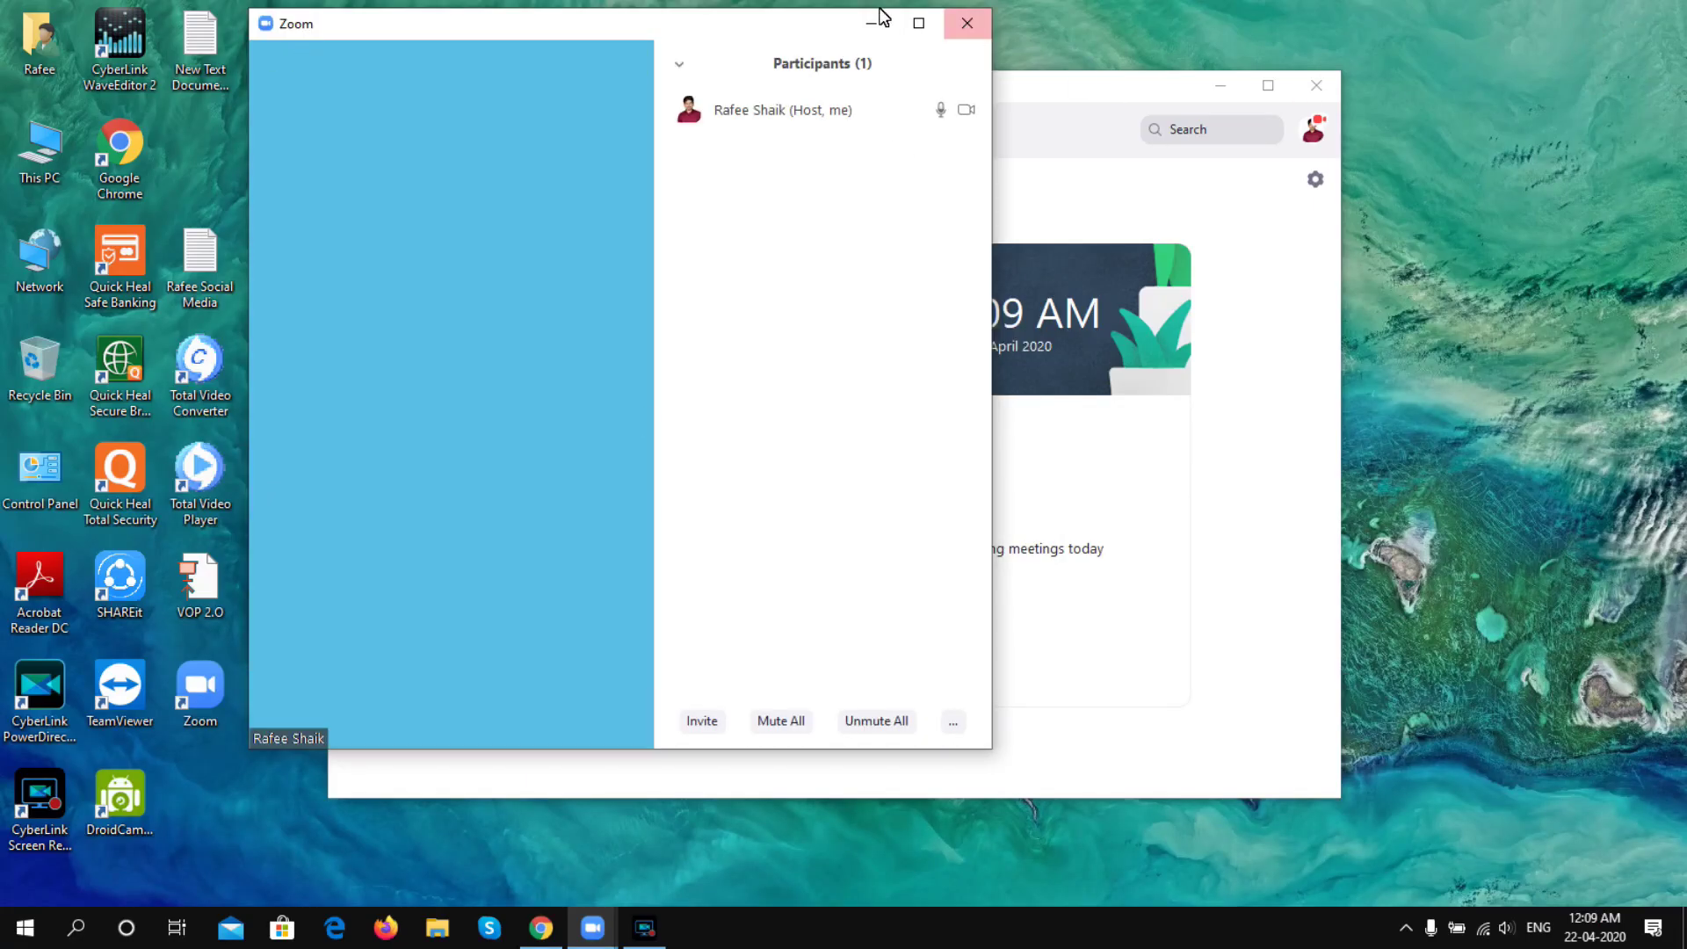
Paste the copied invitation with link, meeting ID and password into New Text Document in Notepad.
click(872, 22)
drag(1037, 85, 1045, 377)
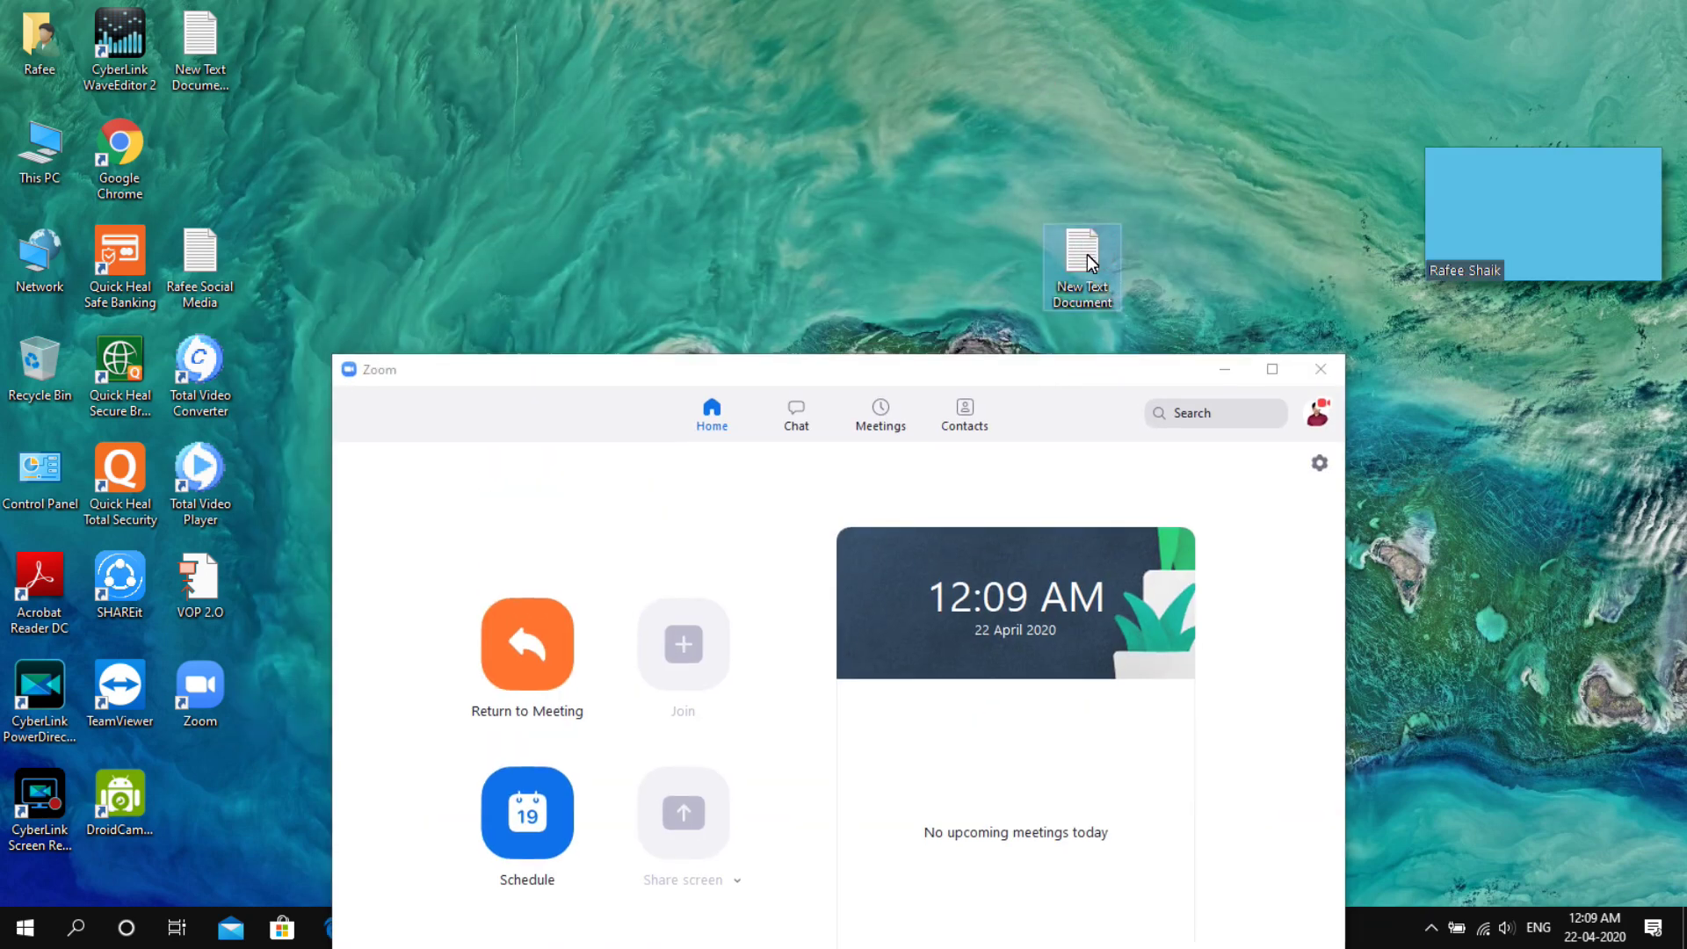
double_click(1088, 271)
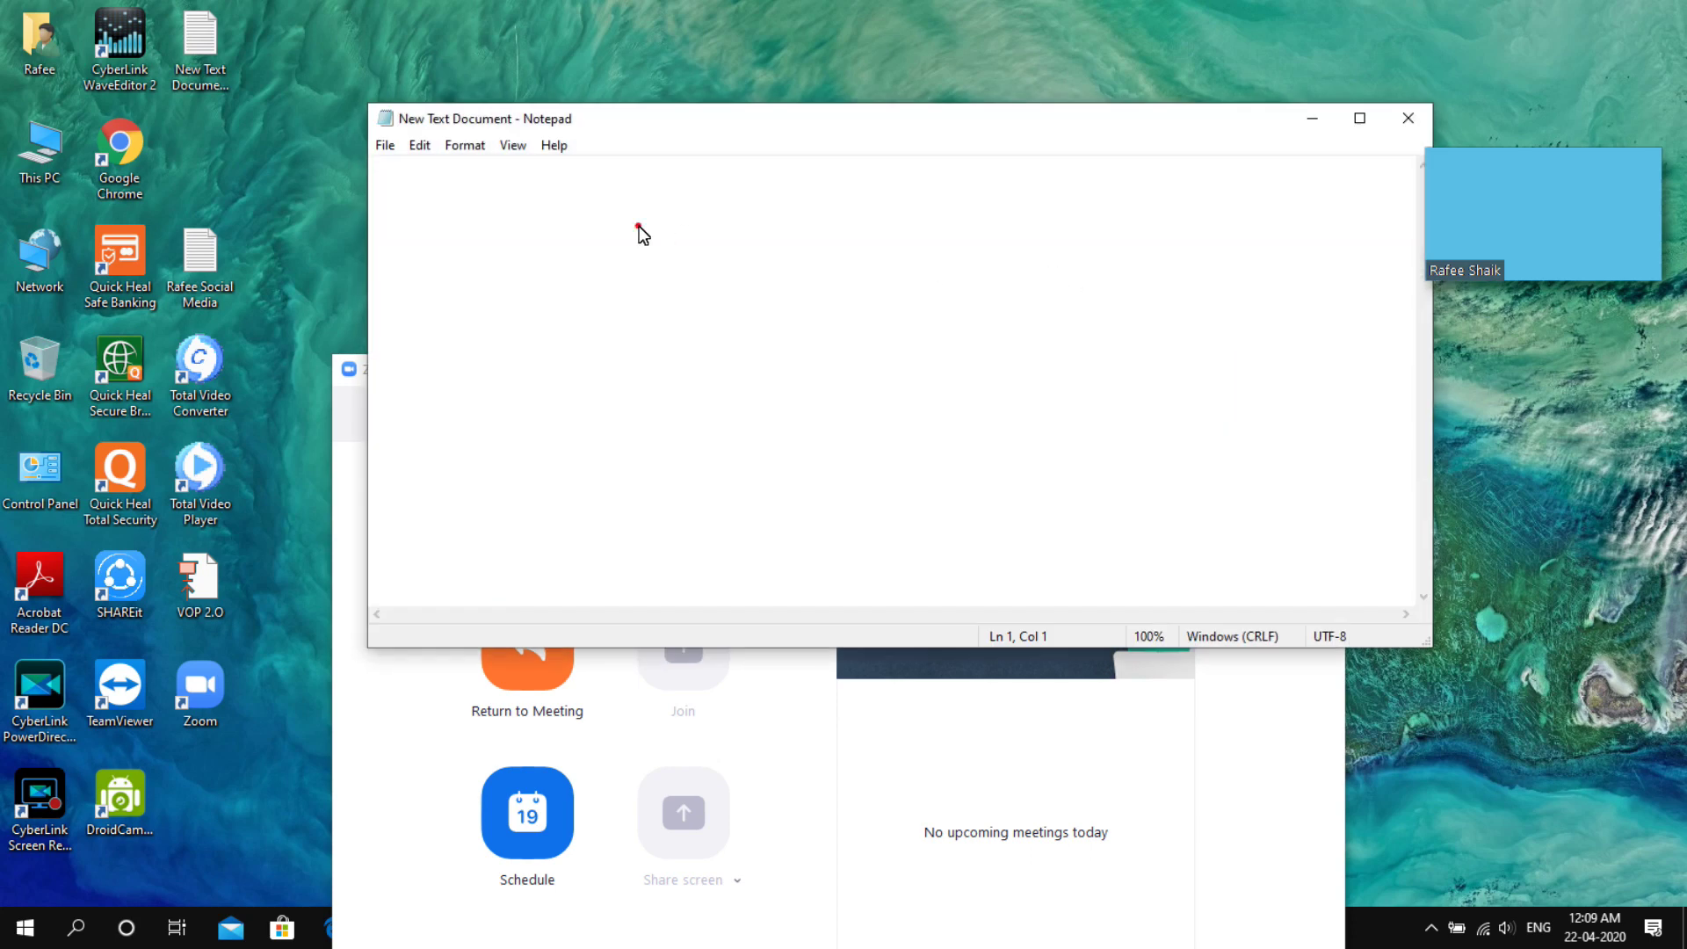
right_click(639, 225)
click(717, 322)
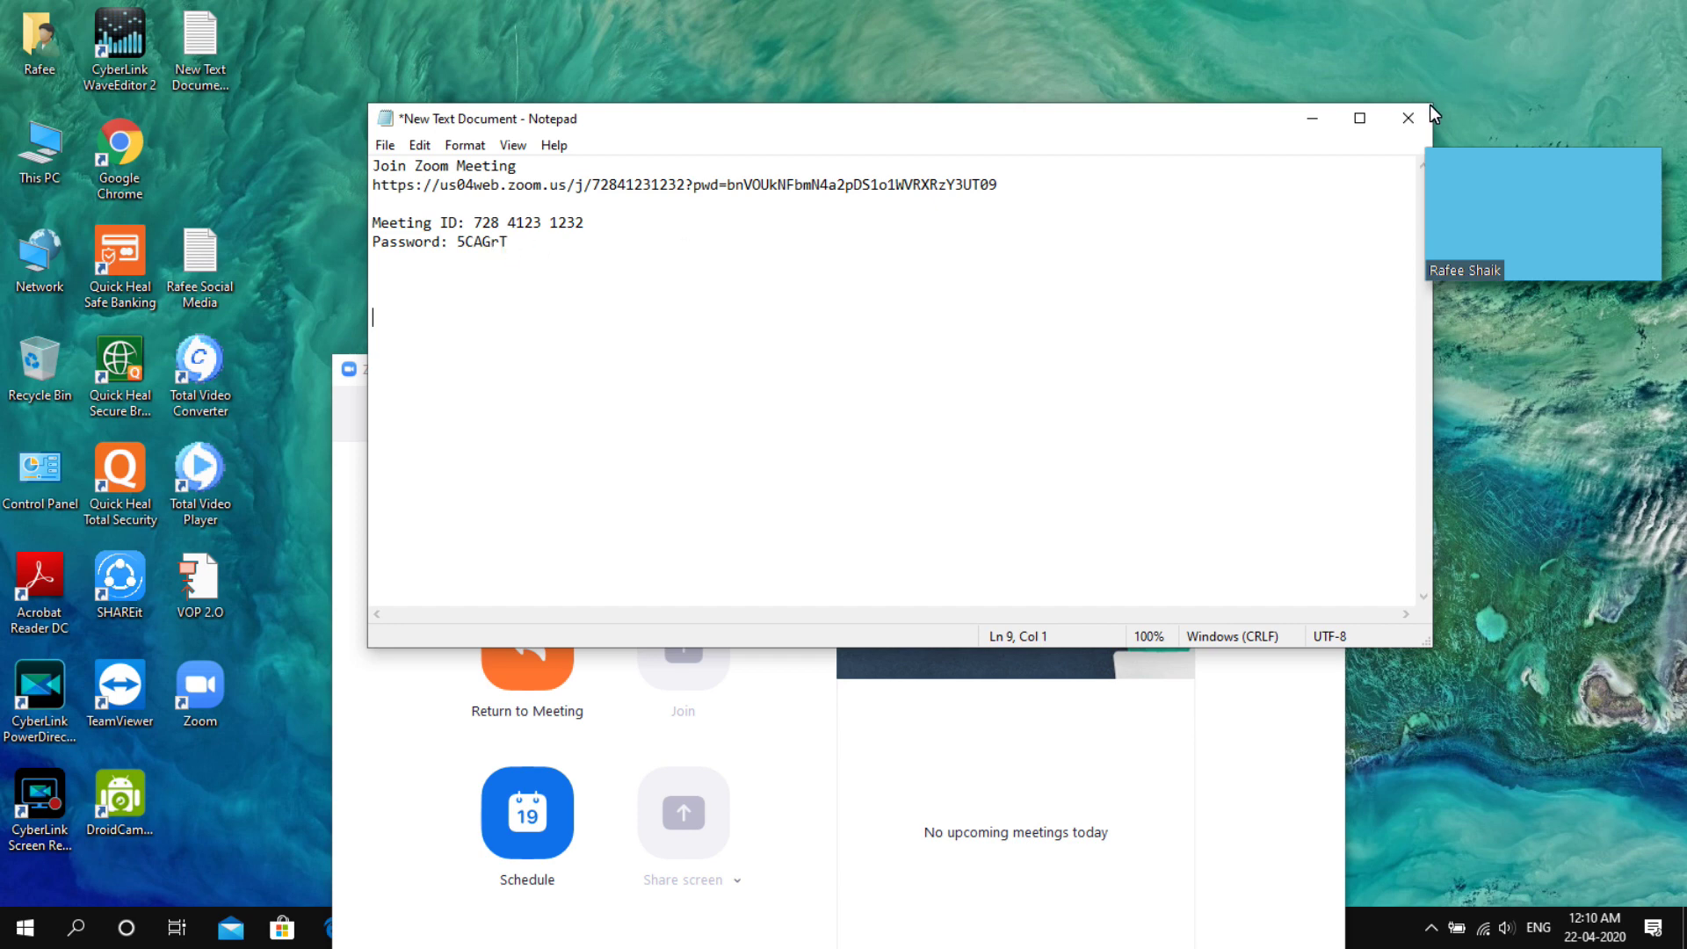
mouse_move(1508, 186)
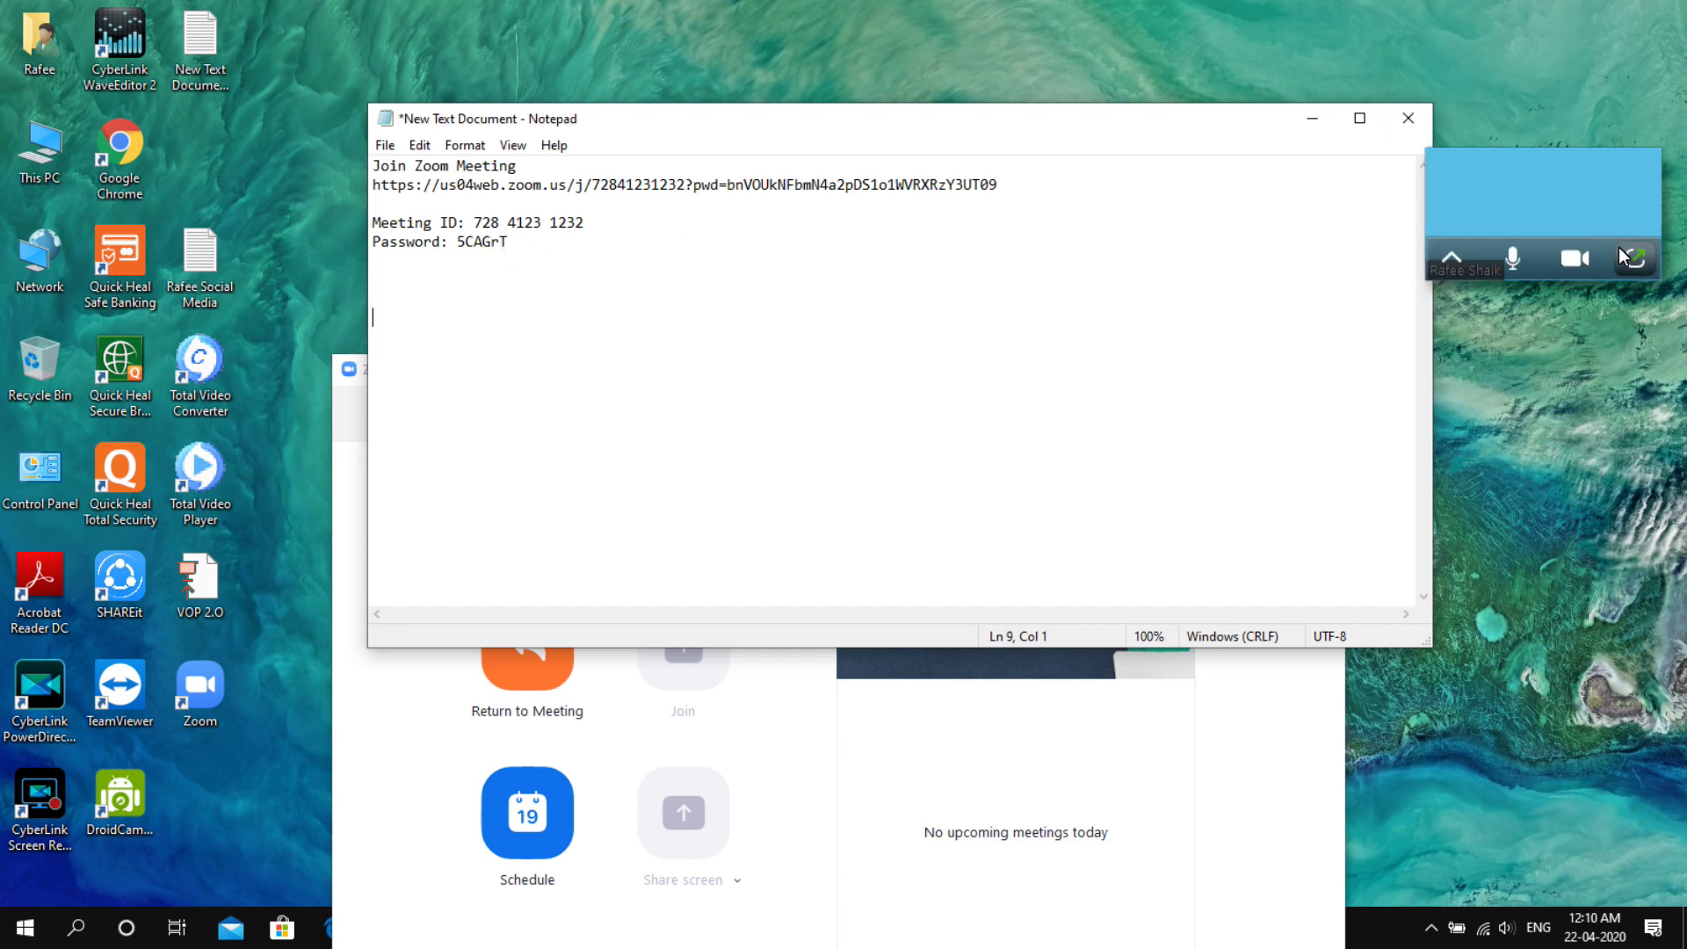
End the meeting for all participants and maximise the Zoom home window.
click(1631, 255)
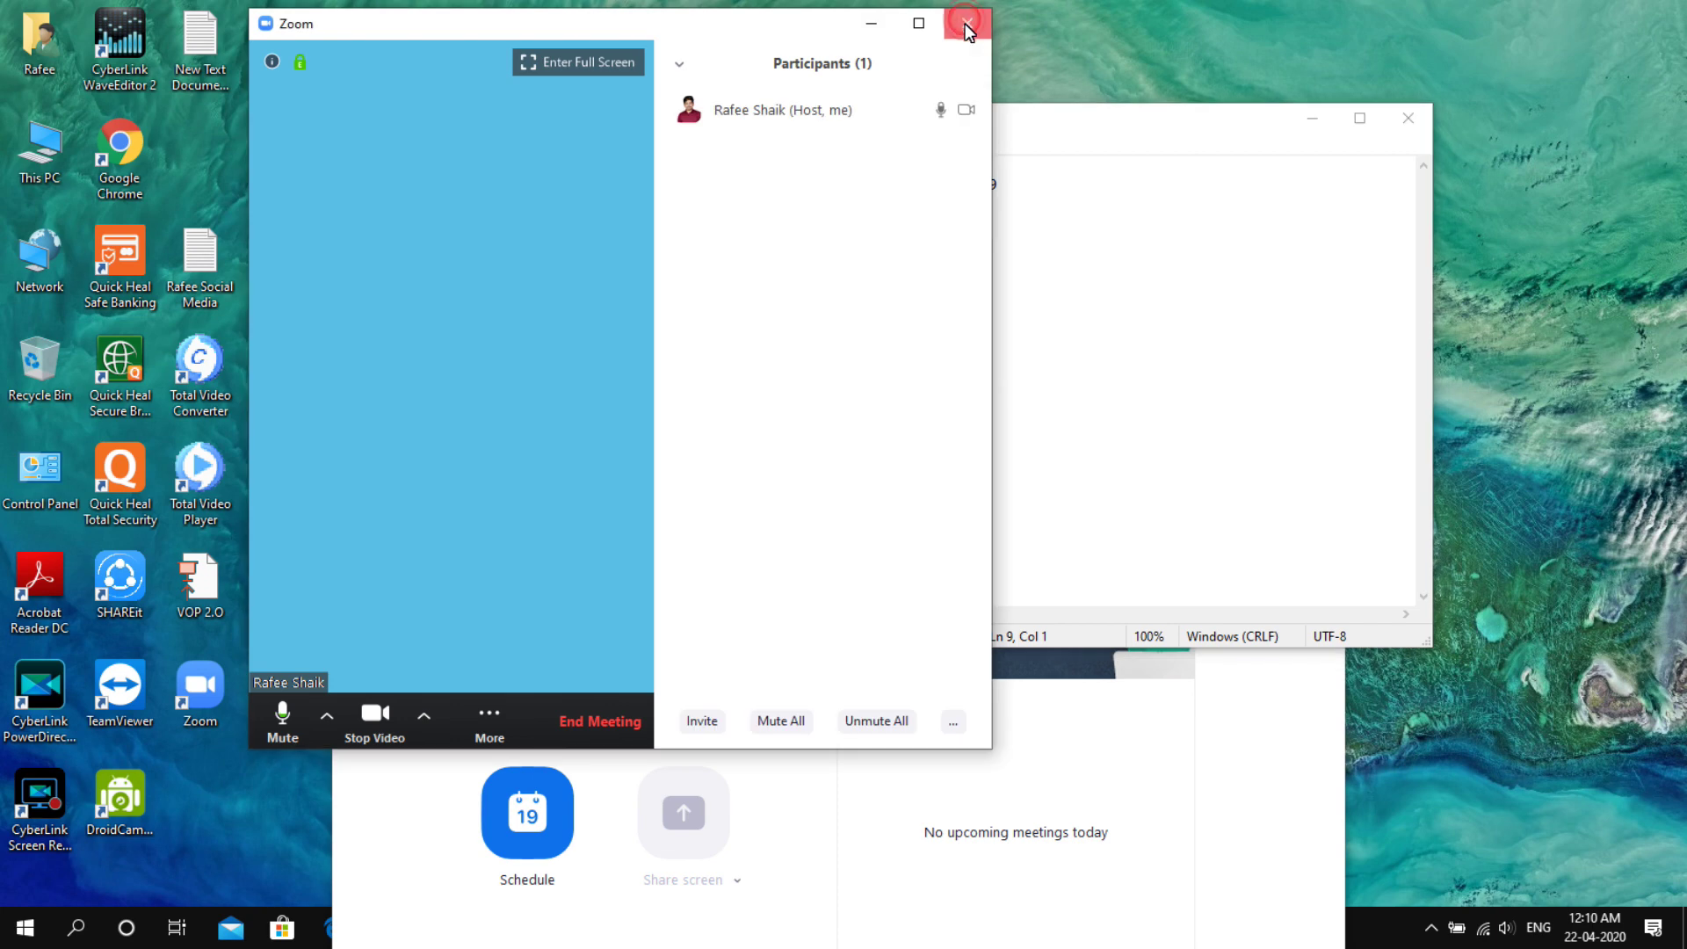
click(587, 716)
click(883, 534)
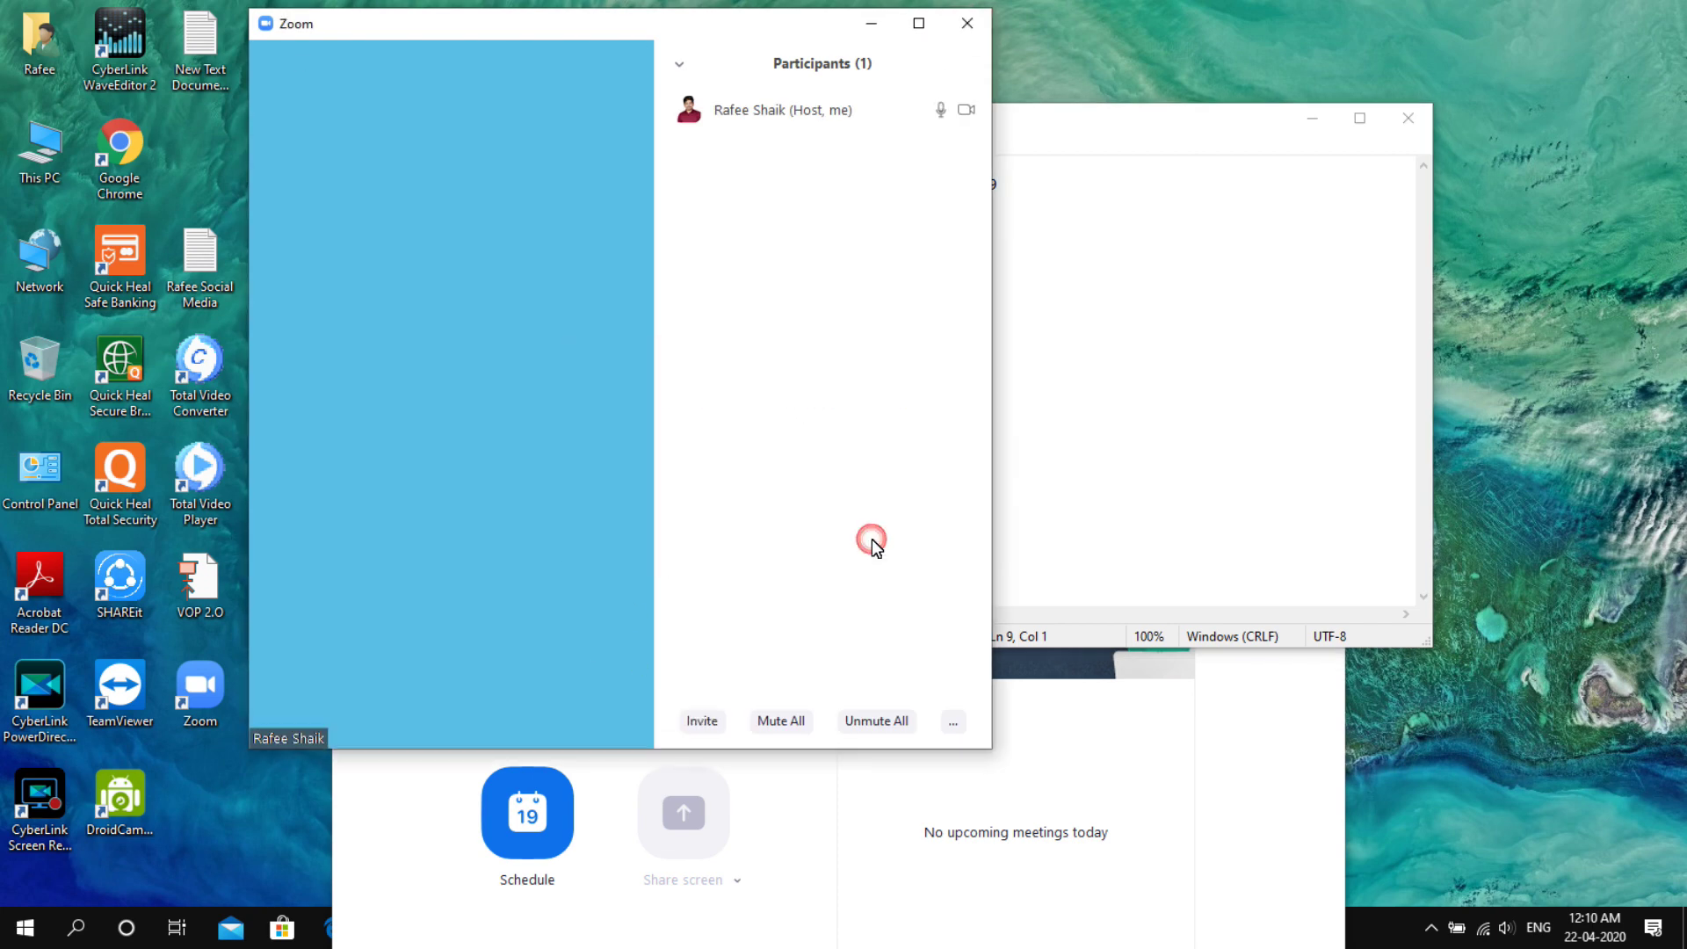
double_click(1112, 369)
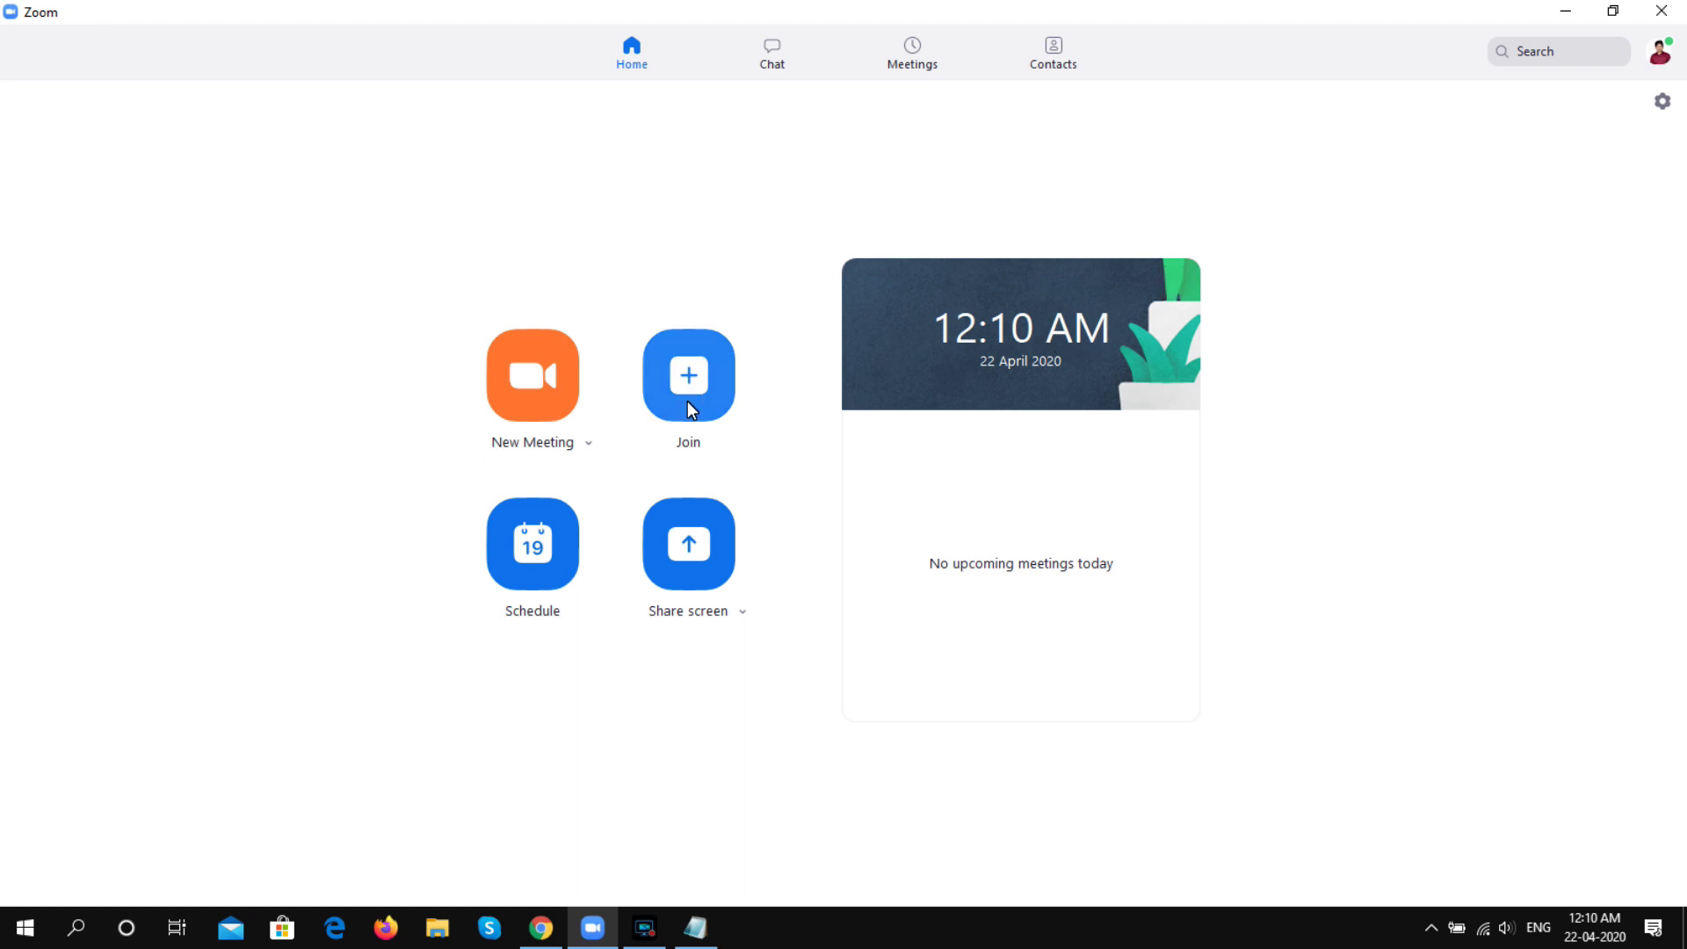
Paste the meeting ID from Notepad into the Join dialog, cancel it, then open Schedule.
click(696, 387)
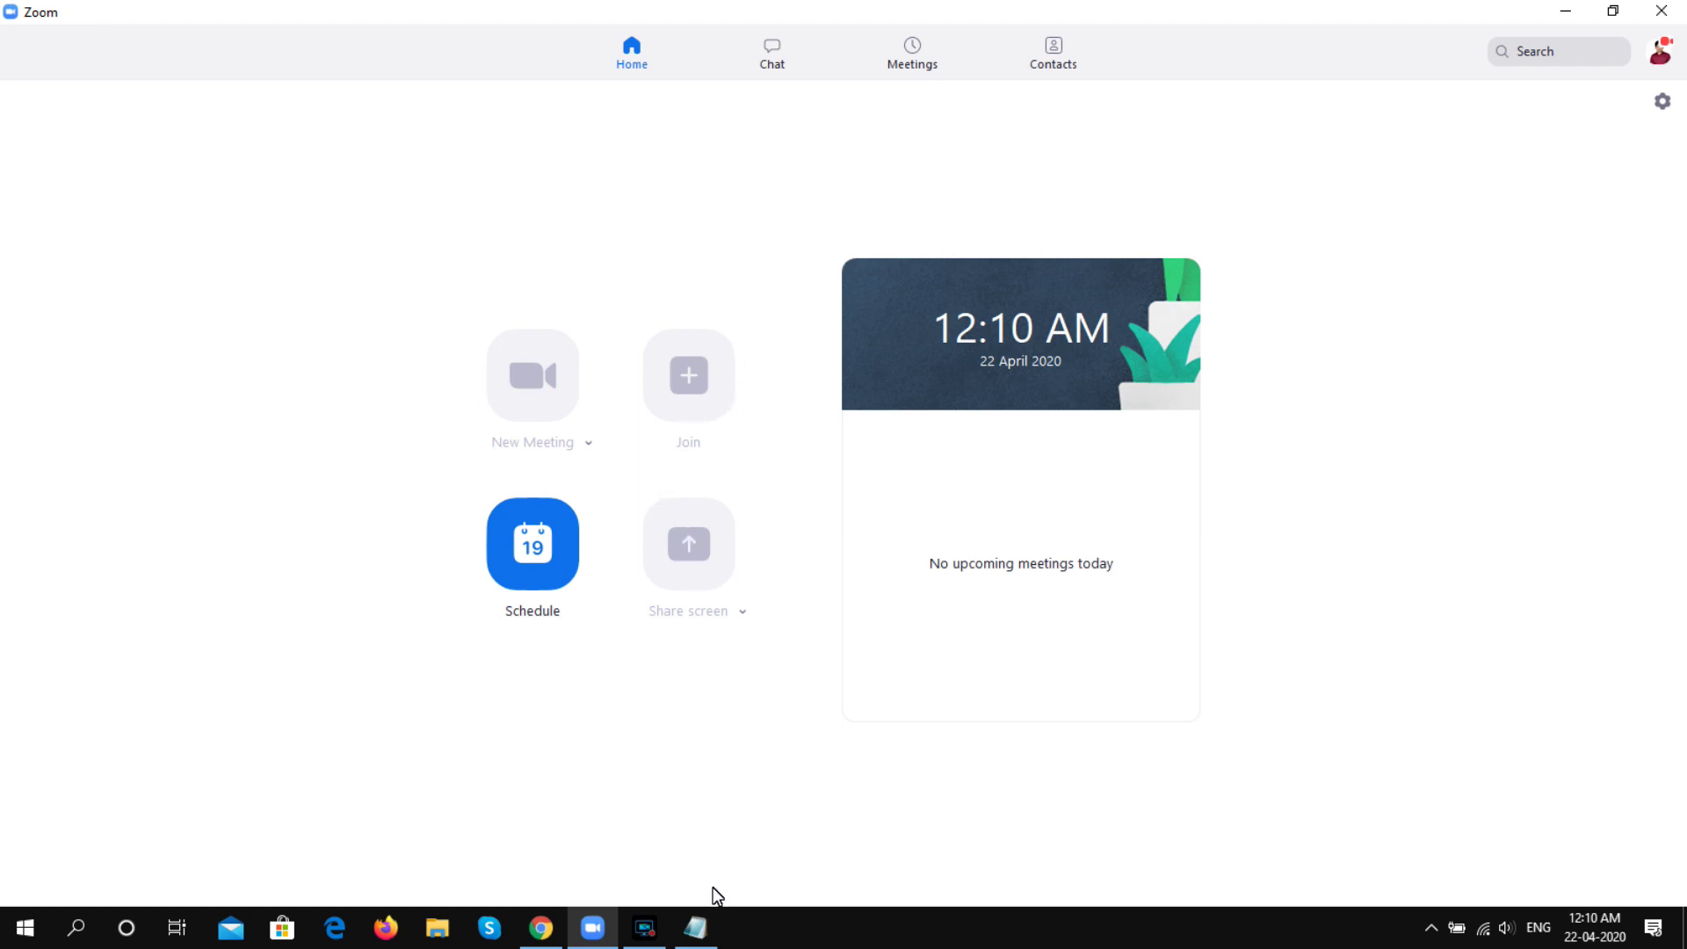
click(699, 927)
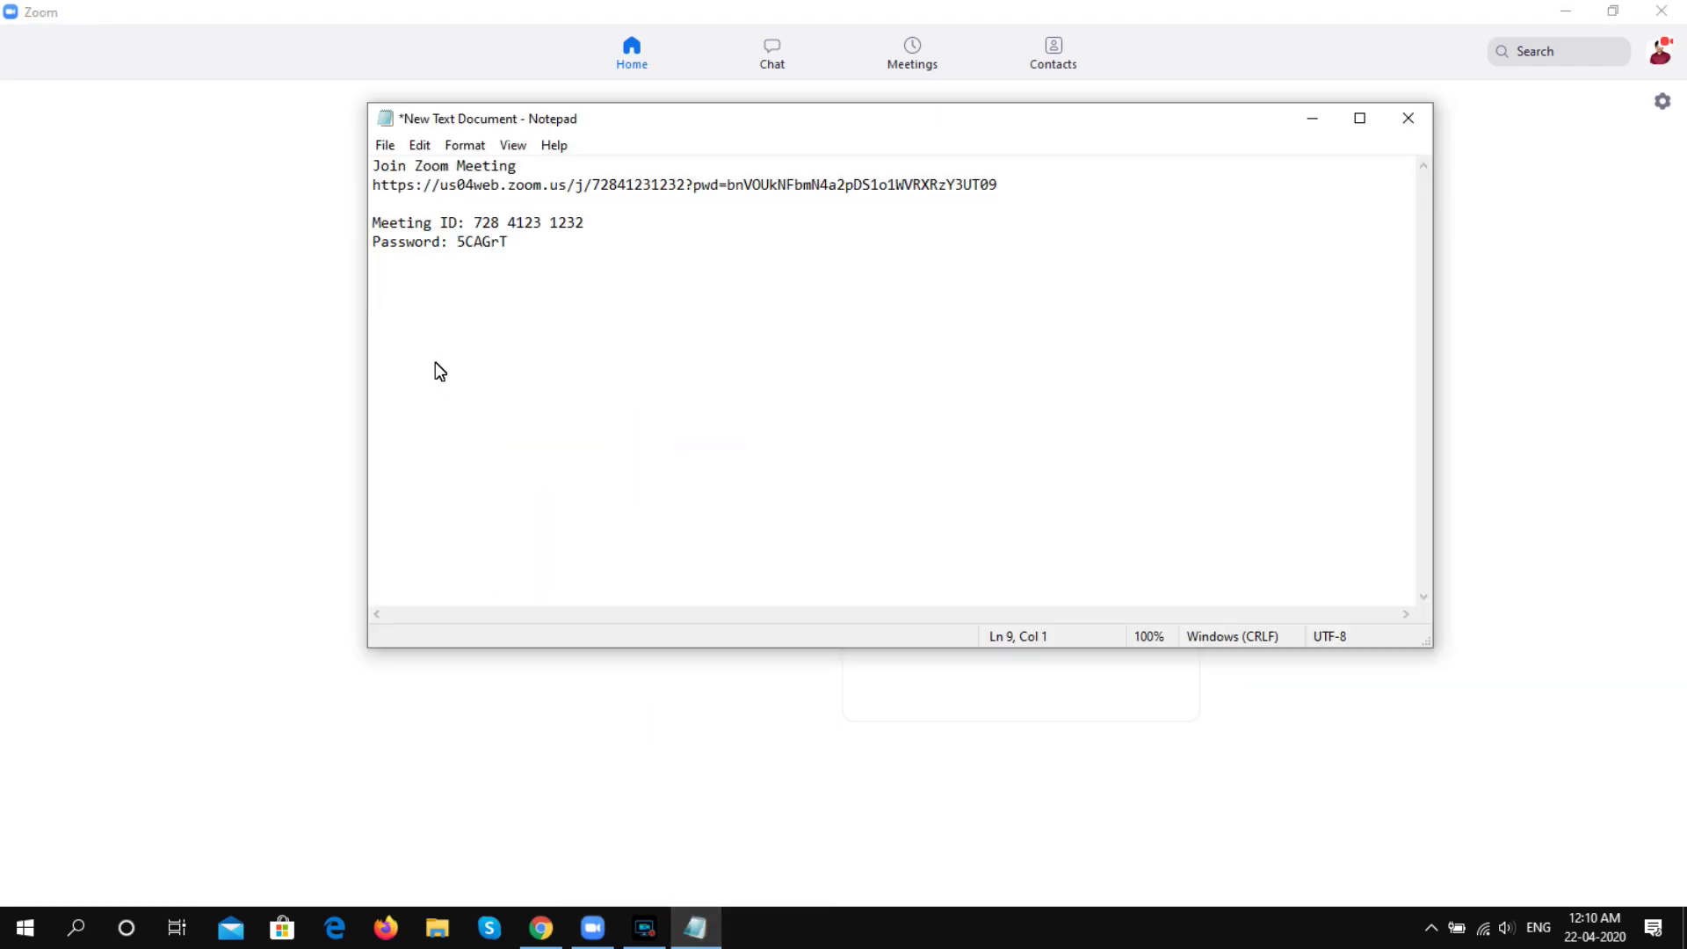
drag(475, 225, 584, 222)
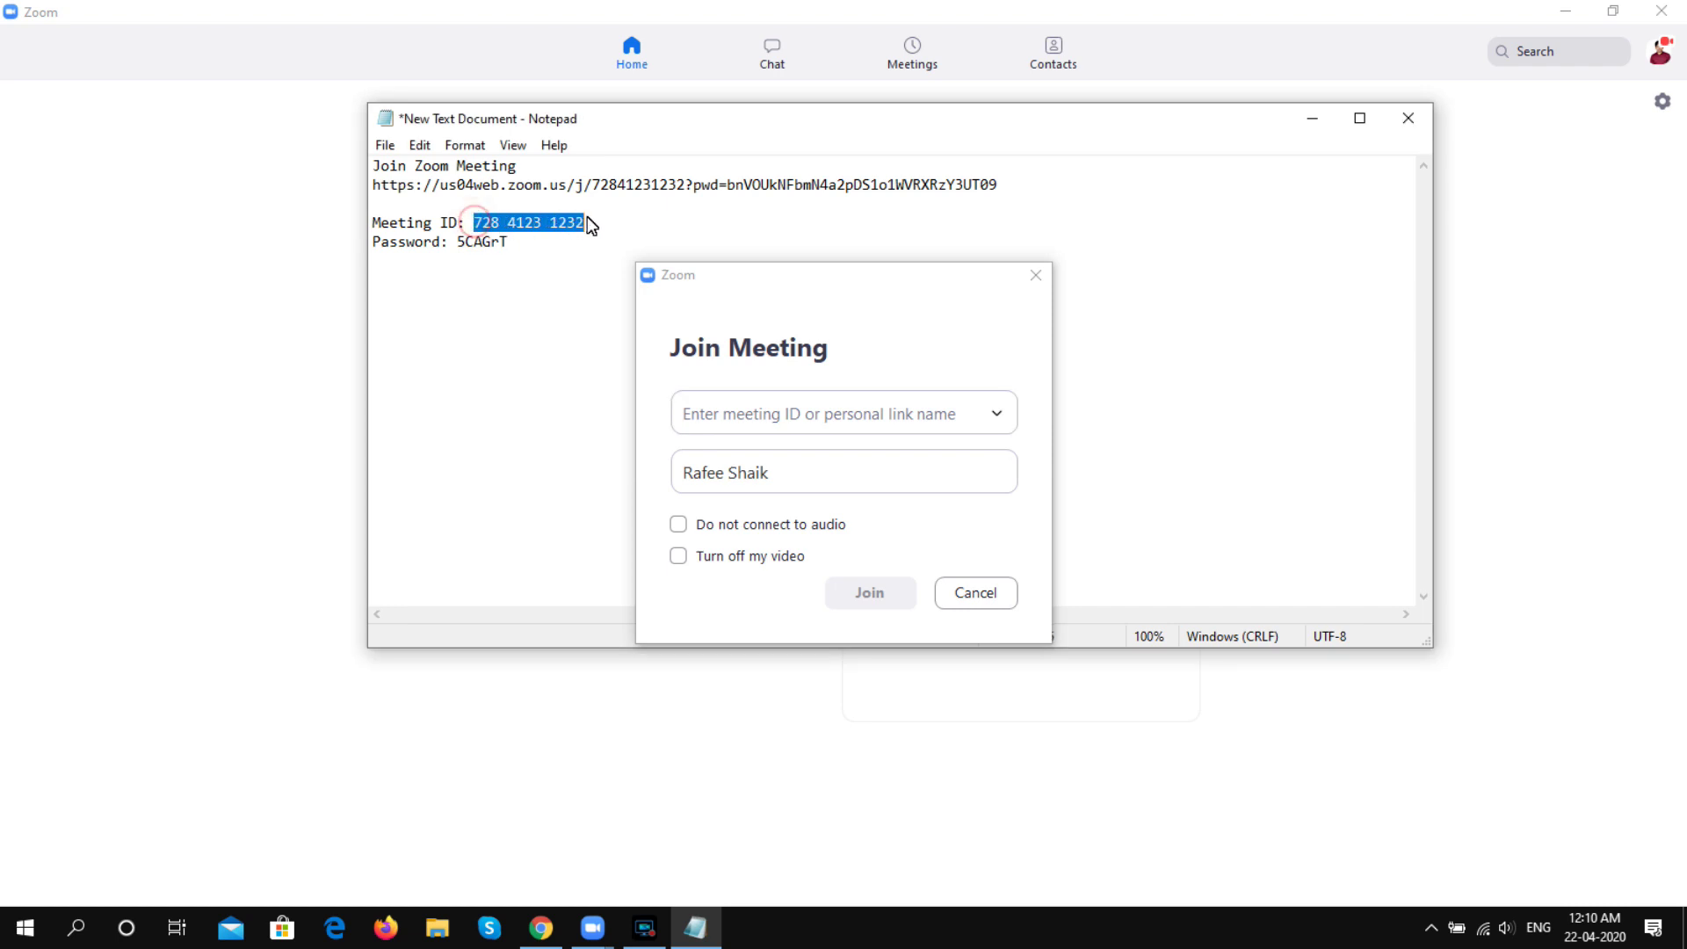
right_click(583, 223)
click(622, 282)
right_click(801, 416)
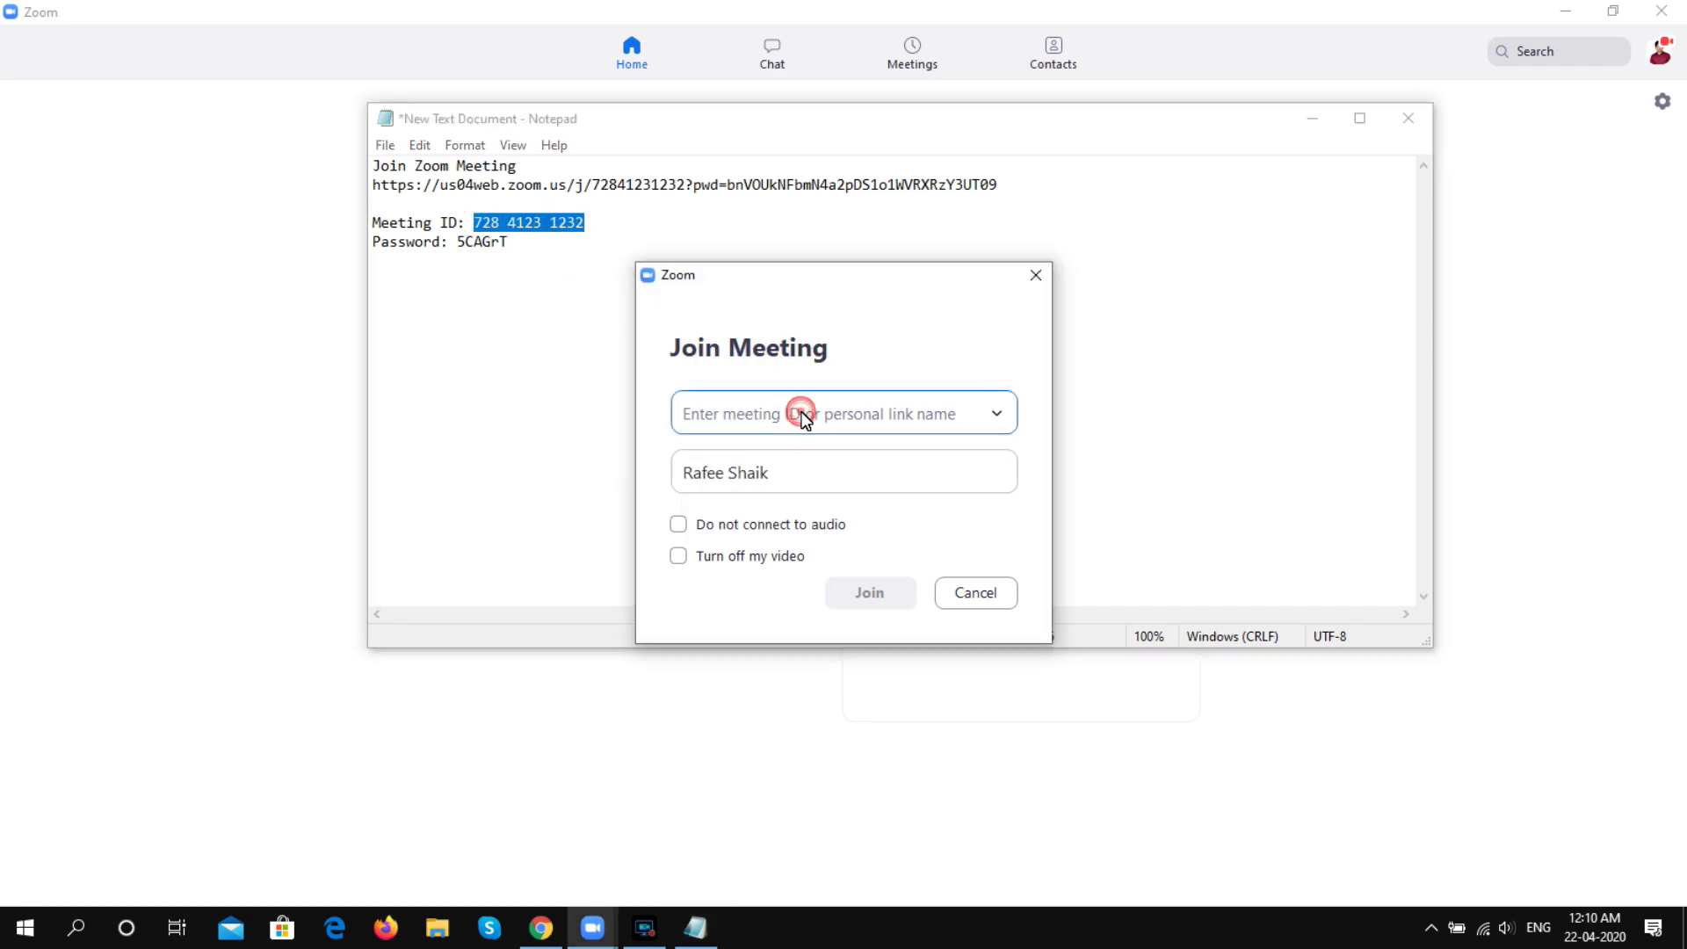
click(873, 501)
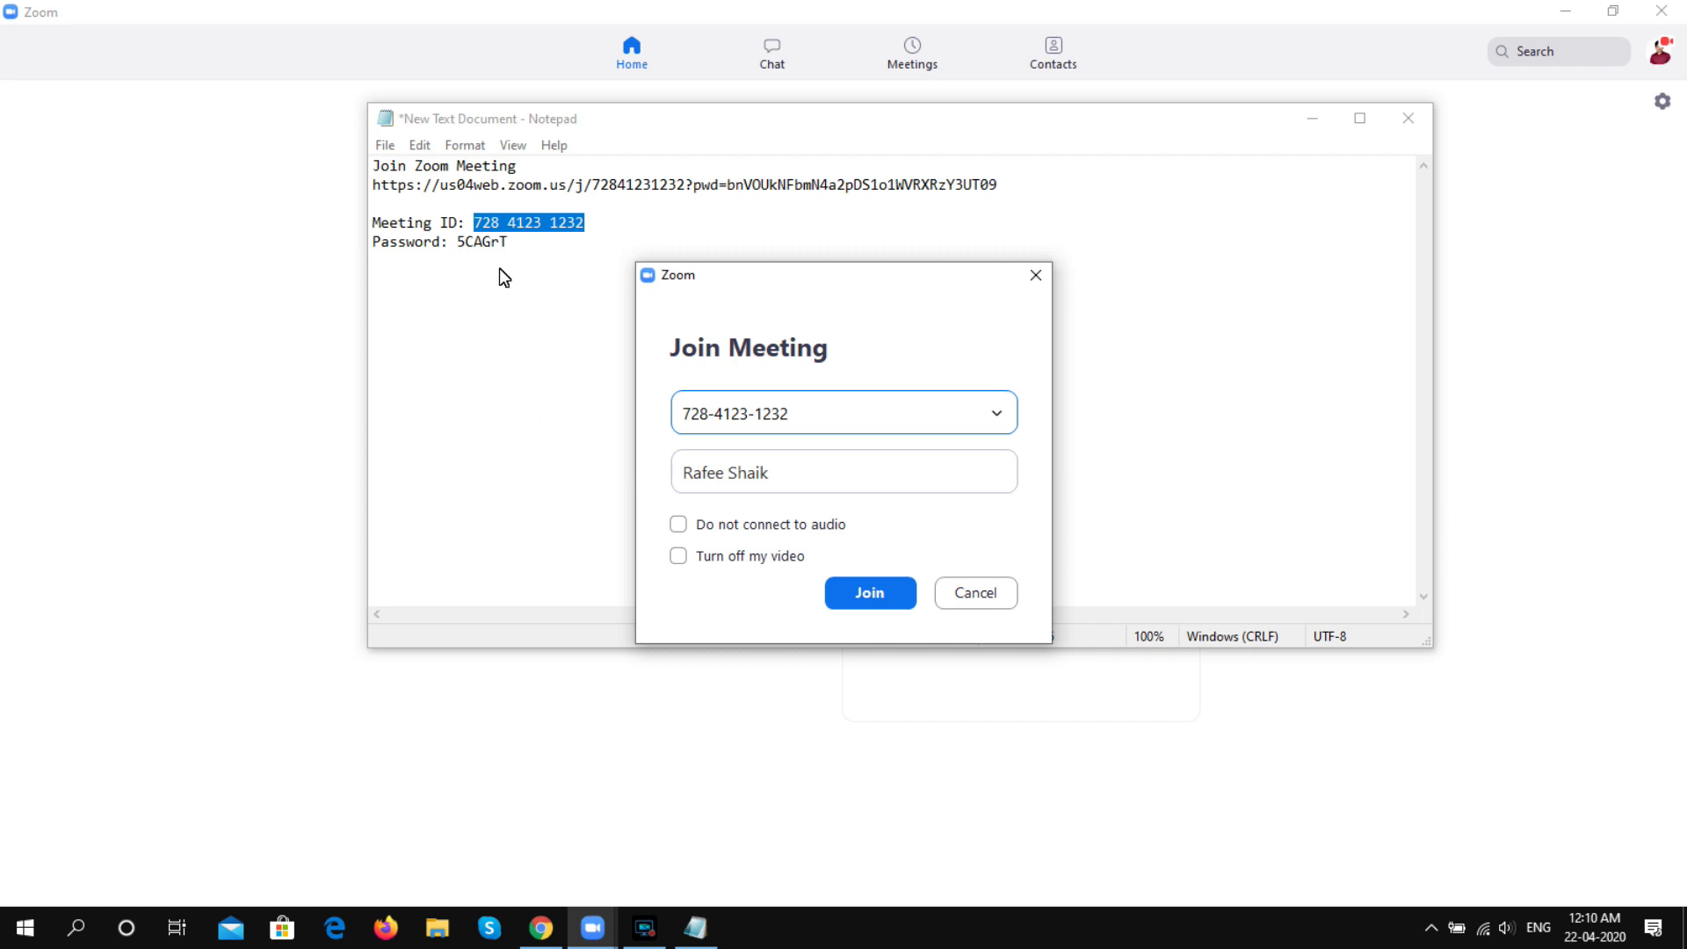
click(1007, 592)
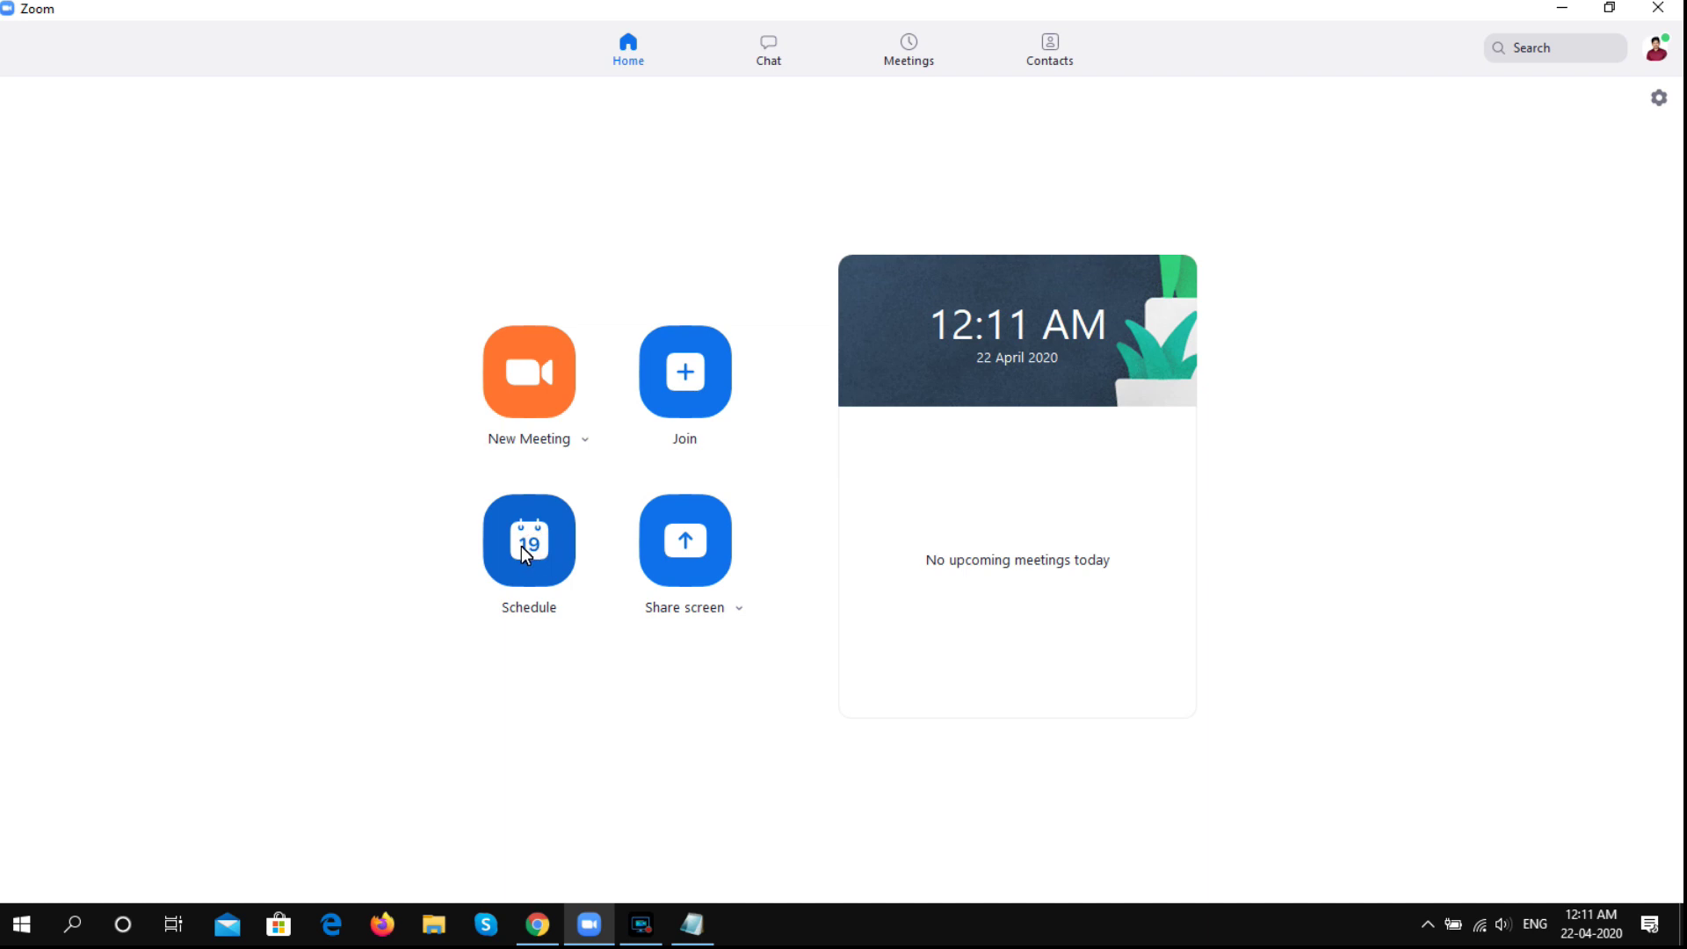
click(572, 587)
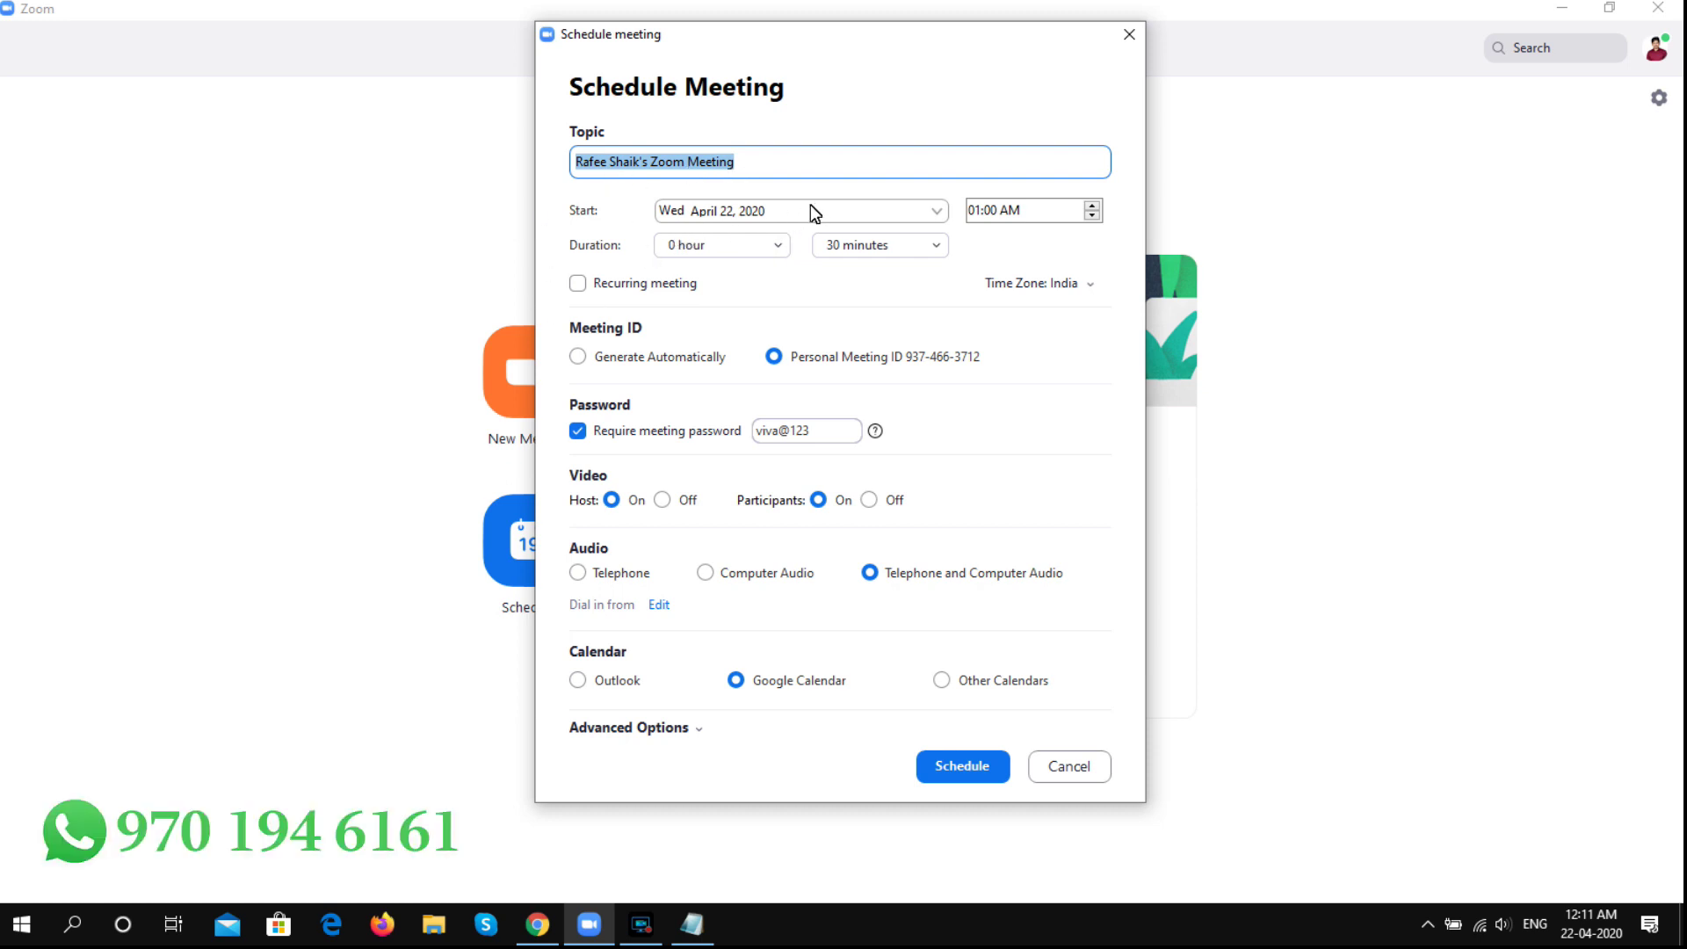
Schedule the meeting for Thursday, April 23, 2020 at 11:00 AM and view it under Upcoming.
click(757, 211)
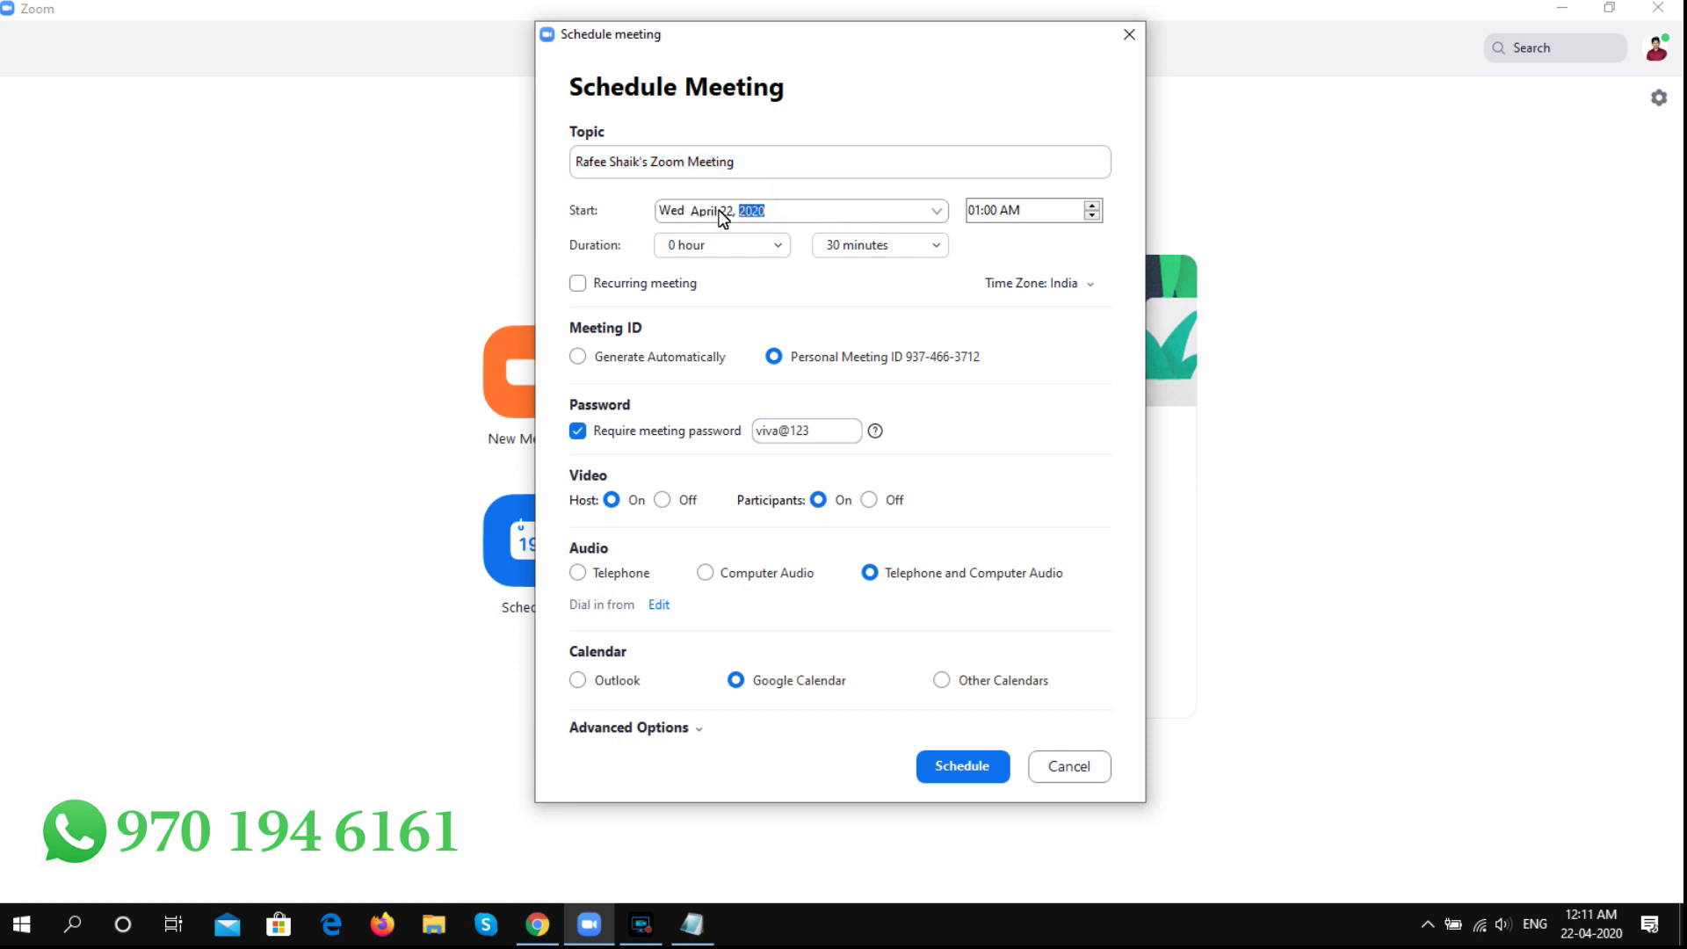
click(729, 210)
click(937, 211)
click(799, 427)
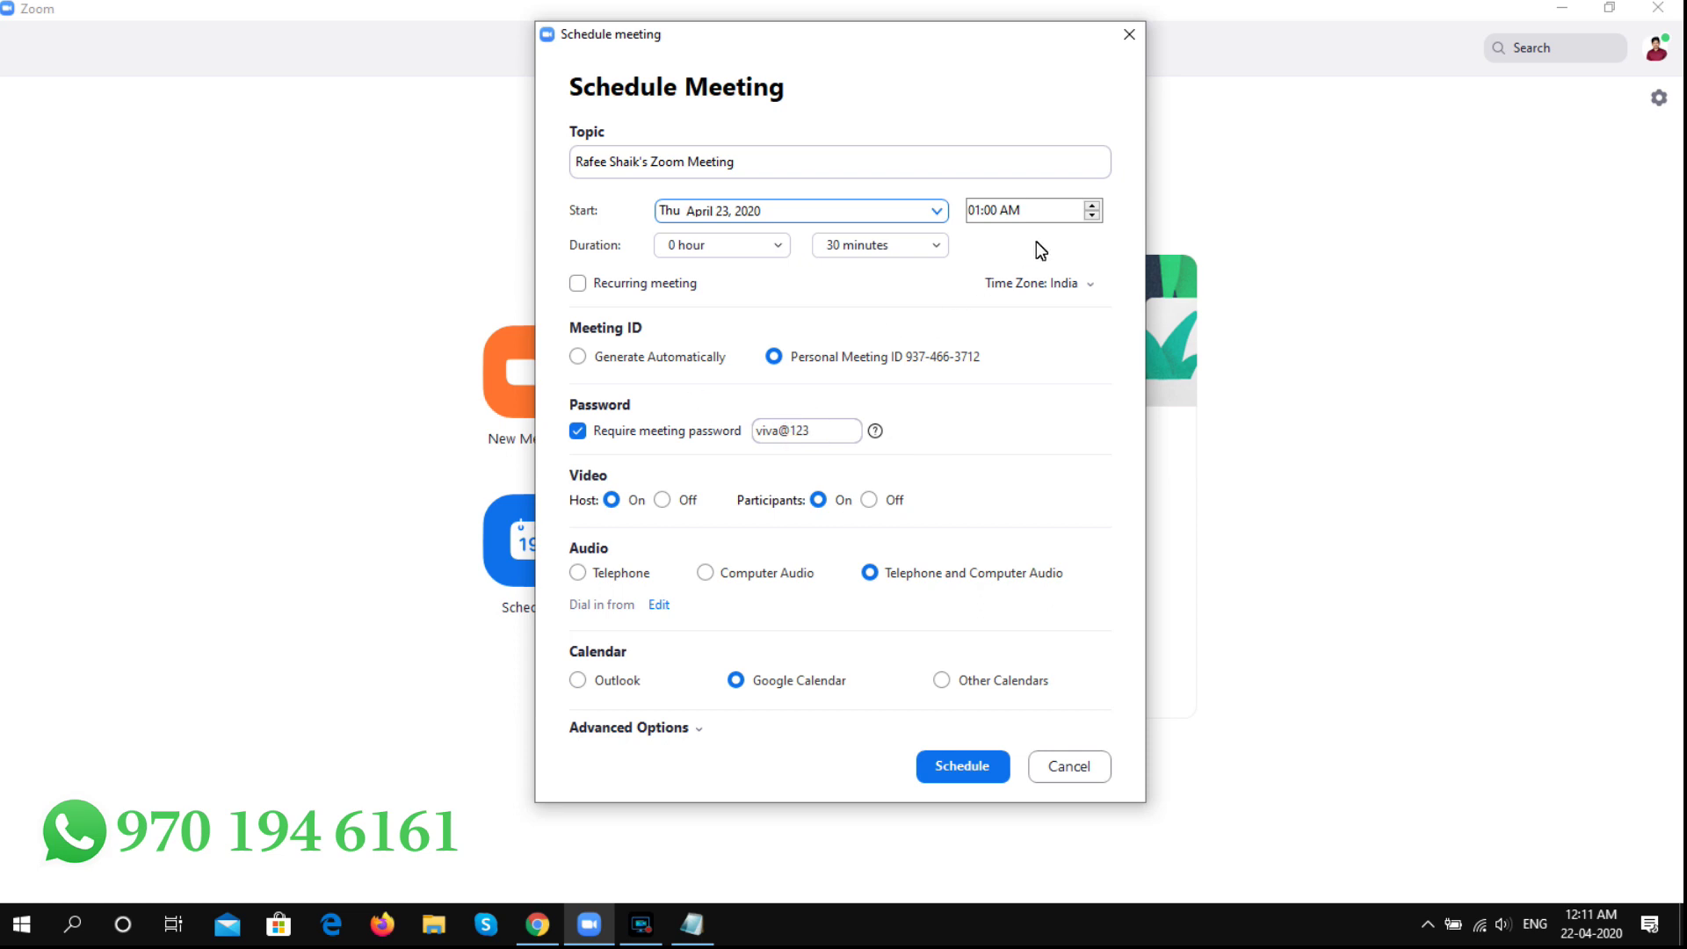
click(1092, 205)
click(997, 214)
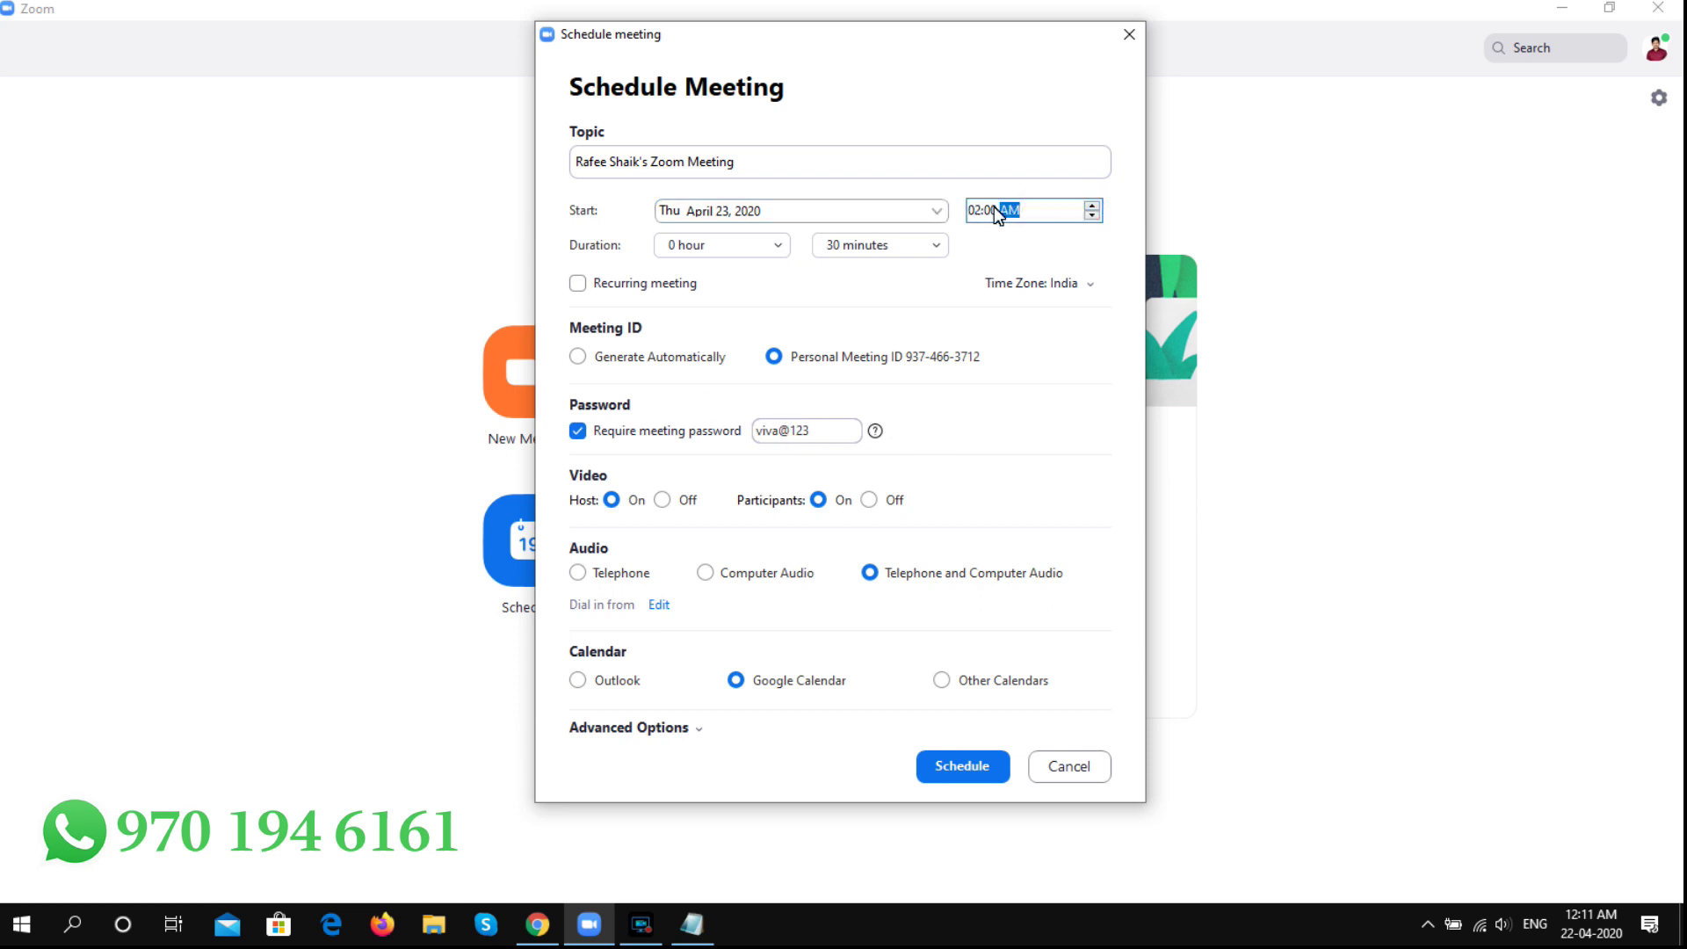
click(1095, 208)
click(1095, 207)
click(1095, 207)
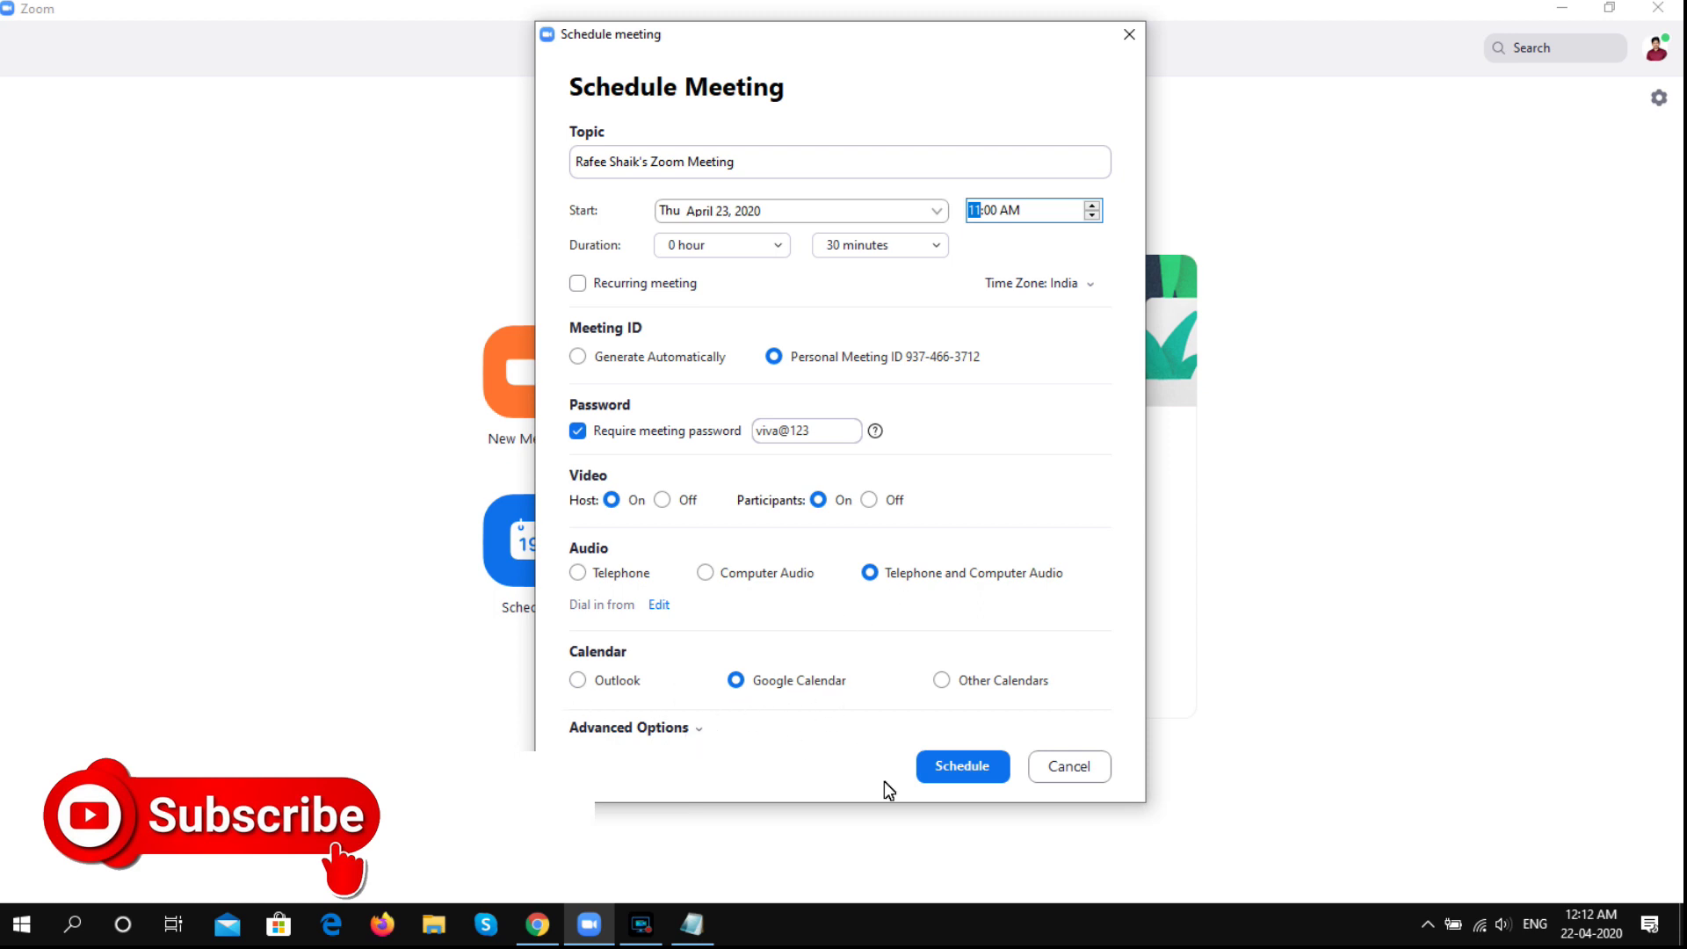
click(965, 773)
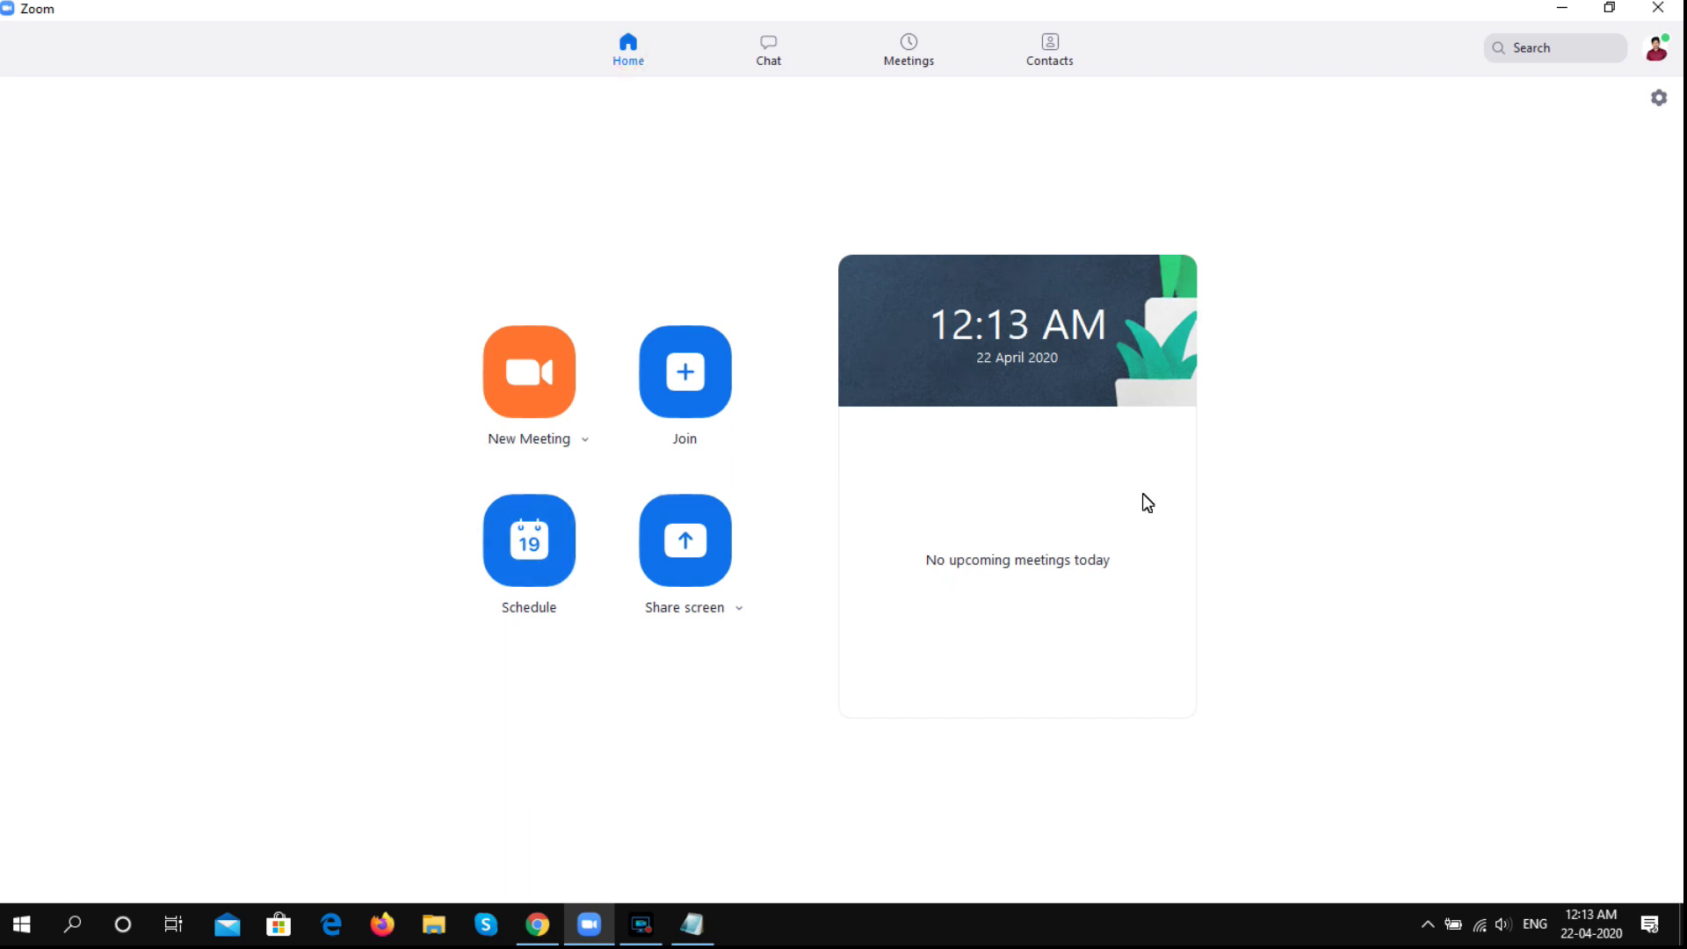
click(910, 53)
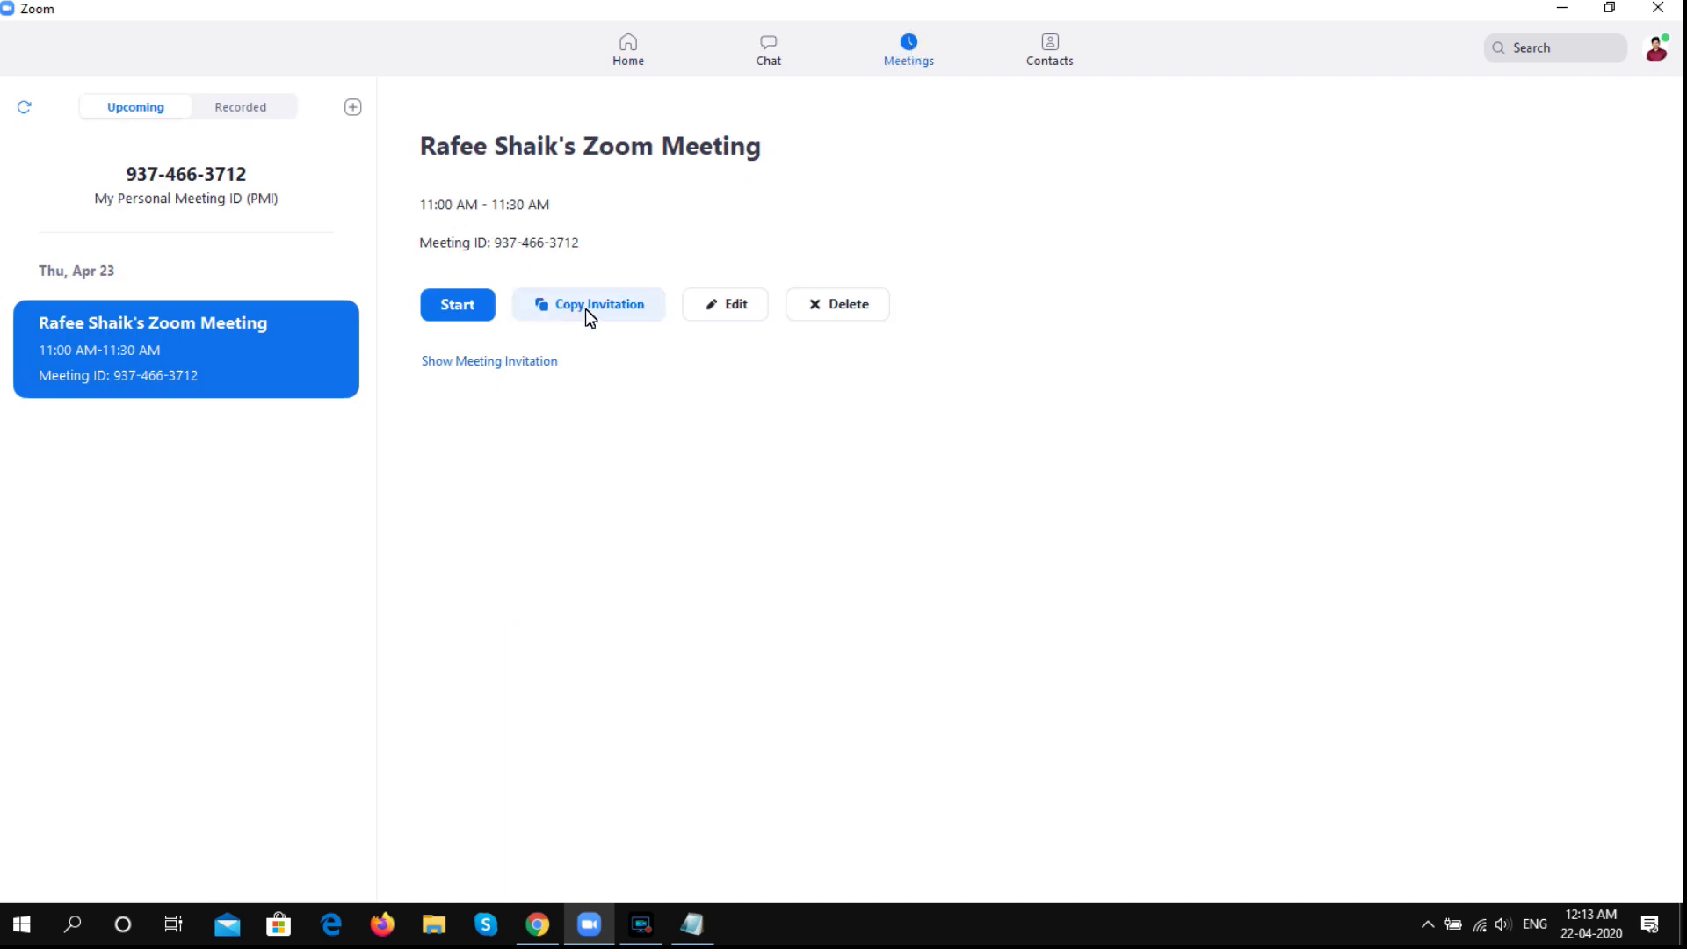
Replace the old Notepad text with the scheduled meeting's copied invitation, then return to Zoom.
click(692, 925)
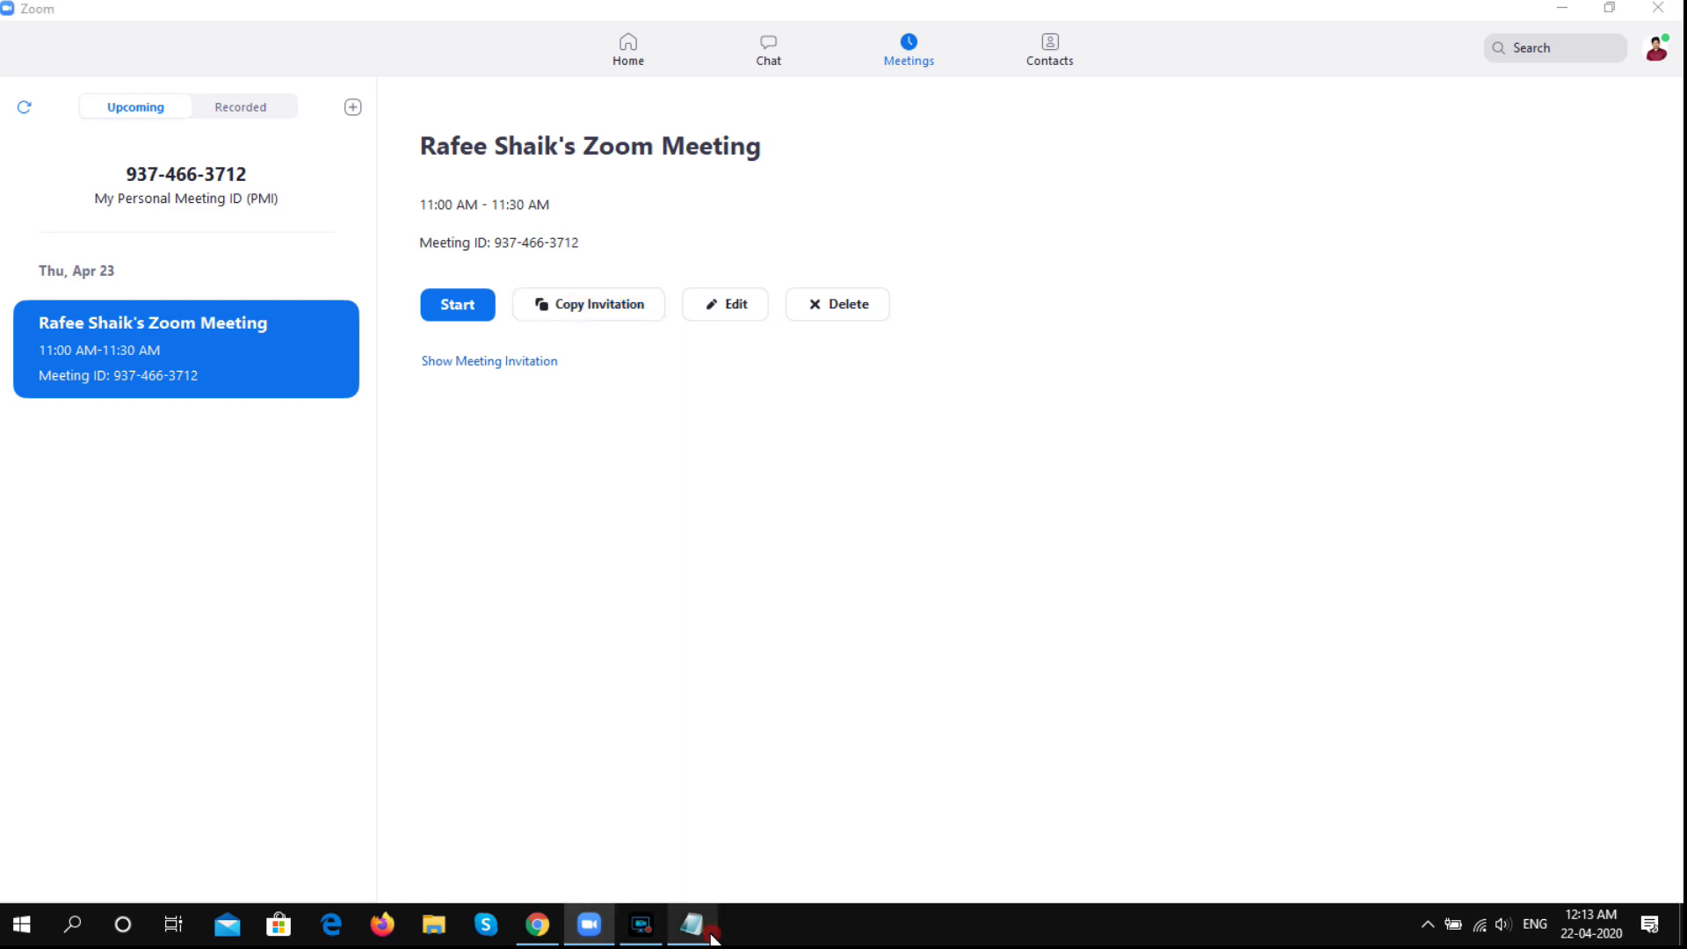
click(1559, 9)
key(ctrl+a)
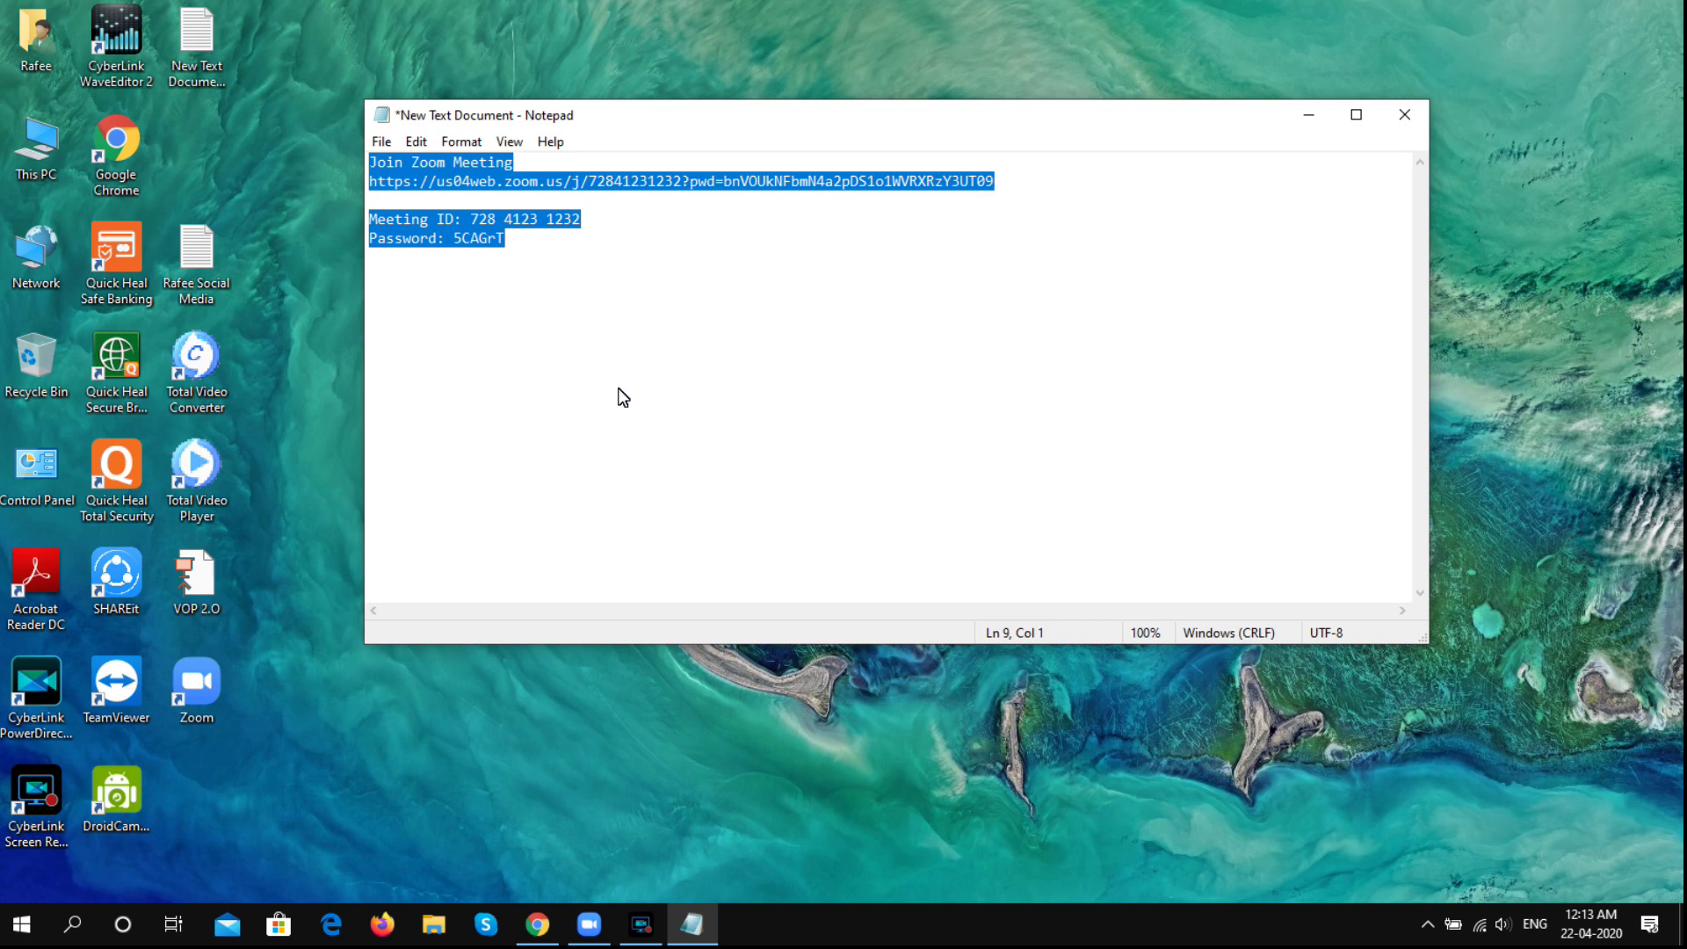
key(BackSpace)
key(ctrl+v)
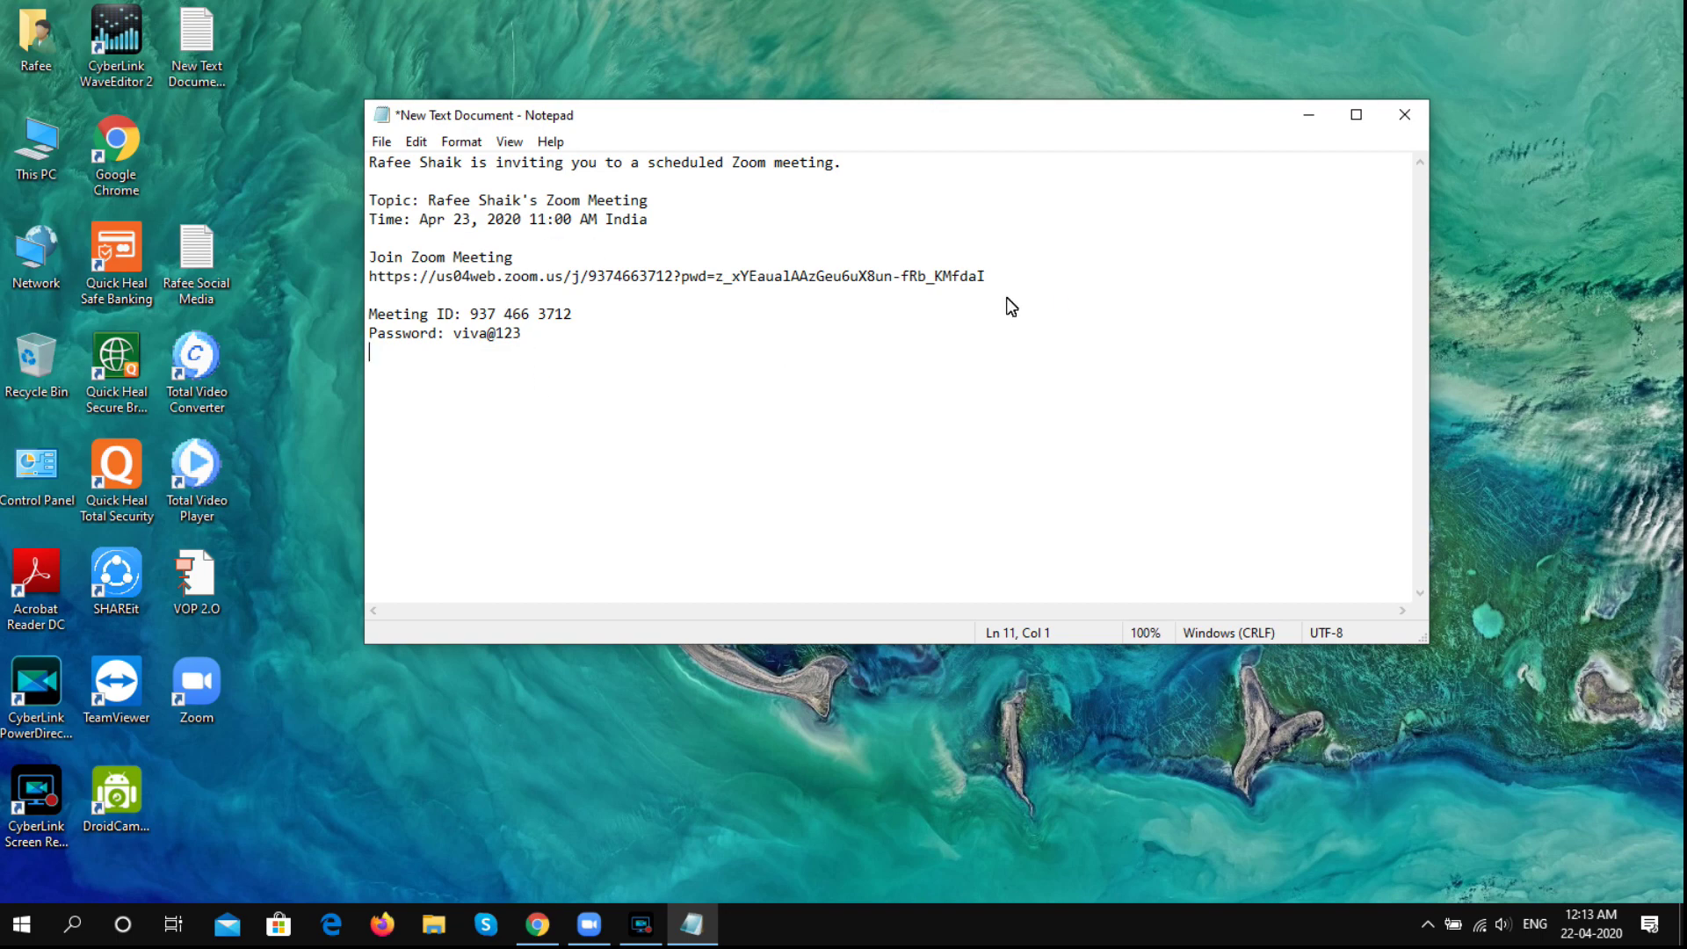
click(600, 935)
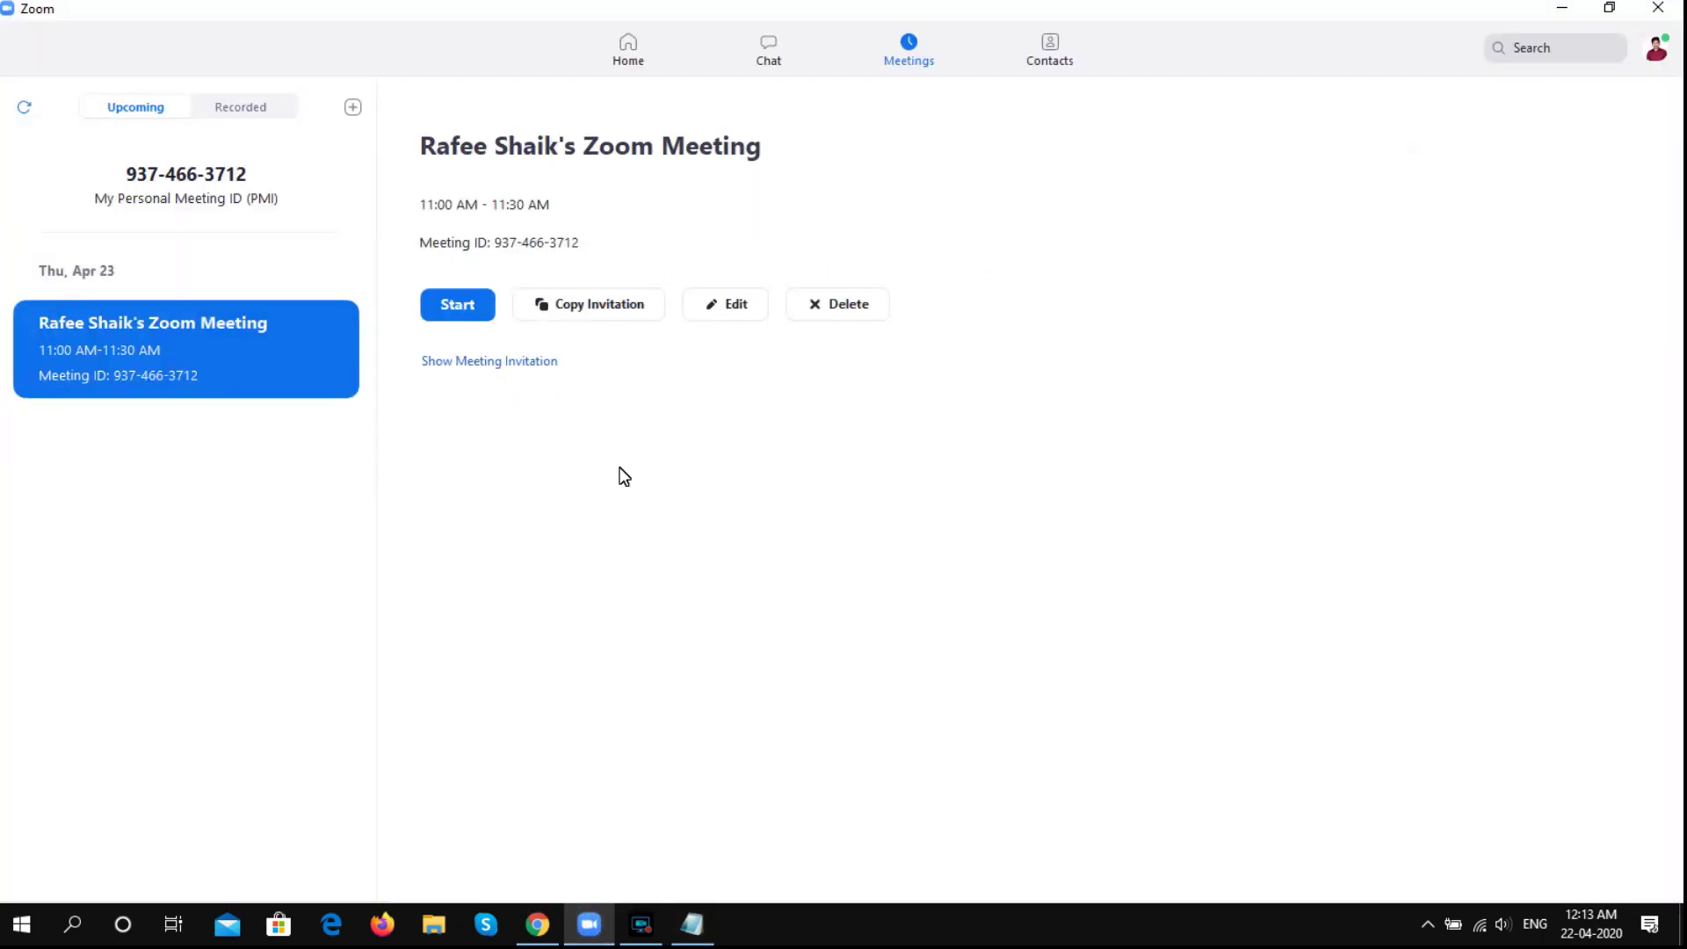
click(631, 55)
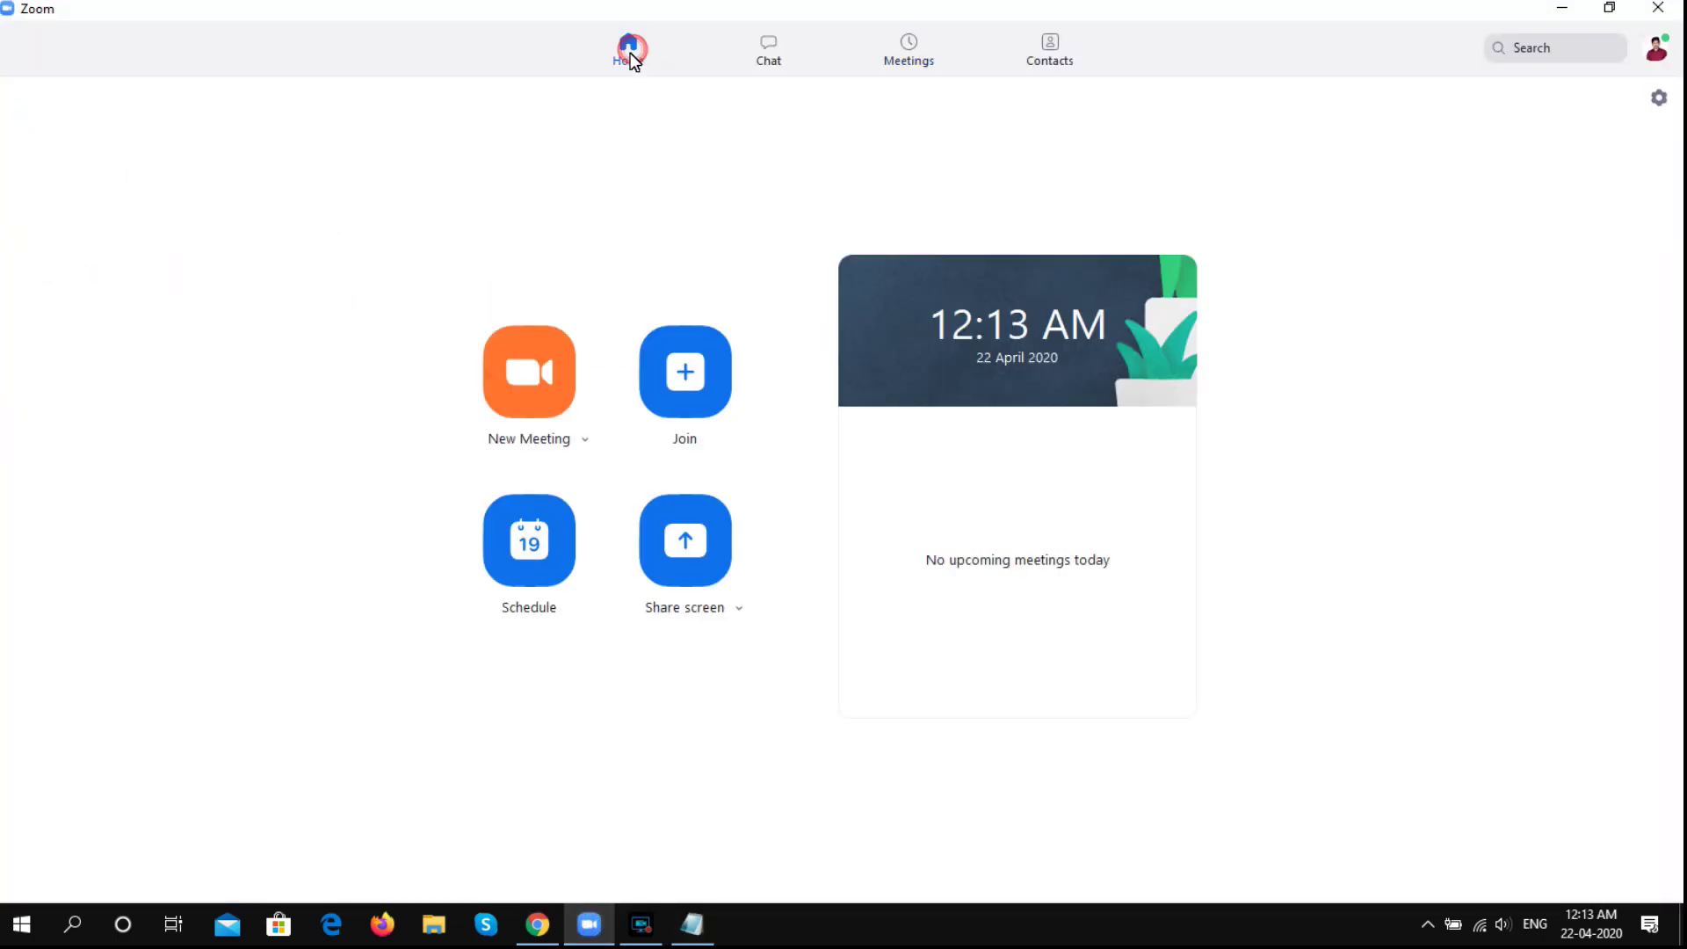
Bring up Zoom's screen-sharing options, with Share computer sounds enabled.
click(741, 607)
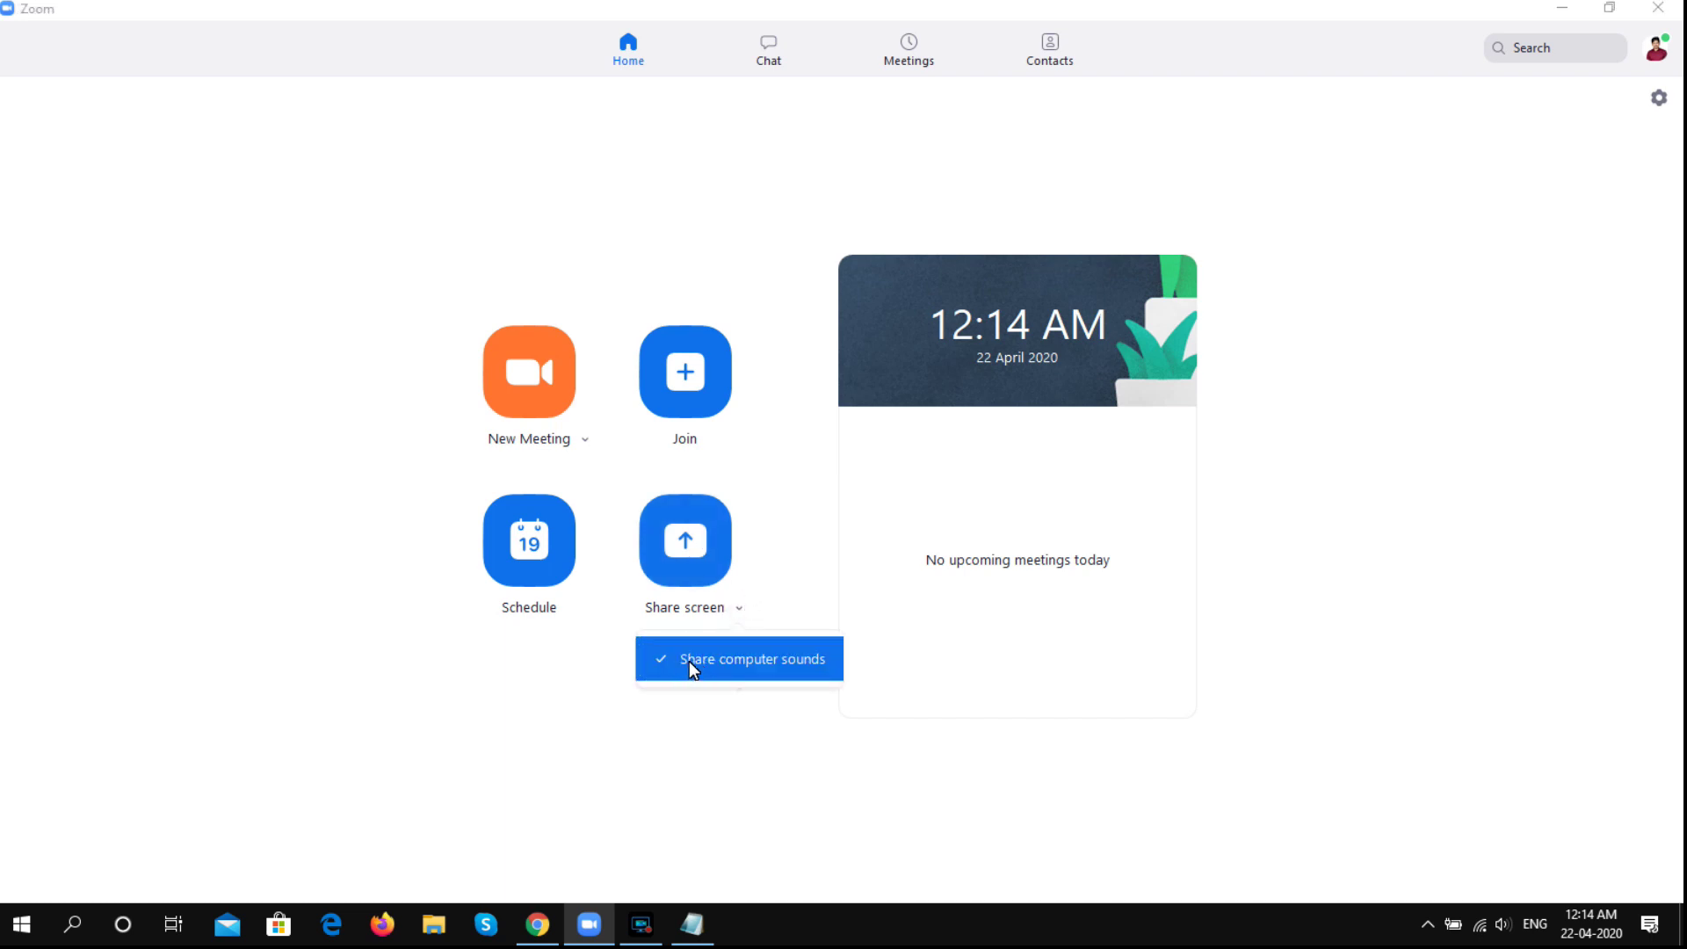
click(782, 578)
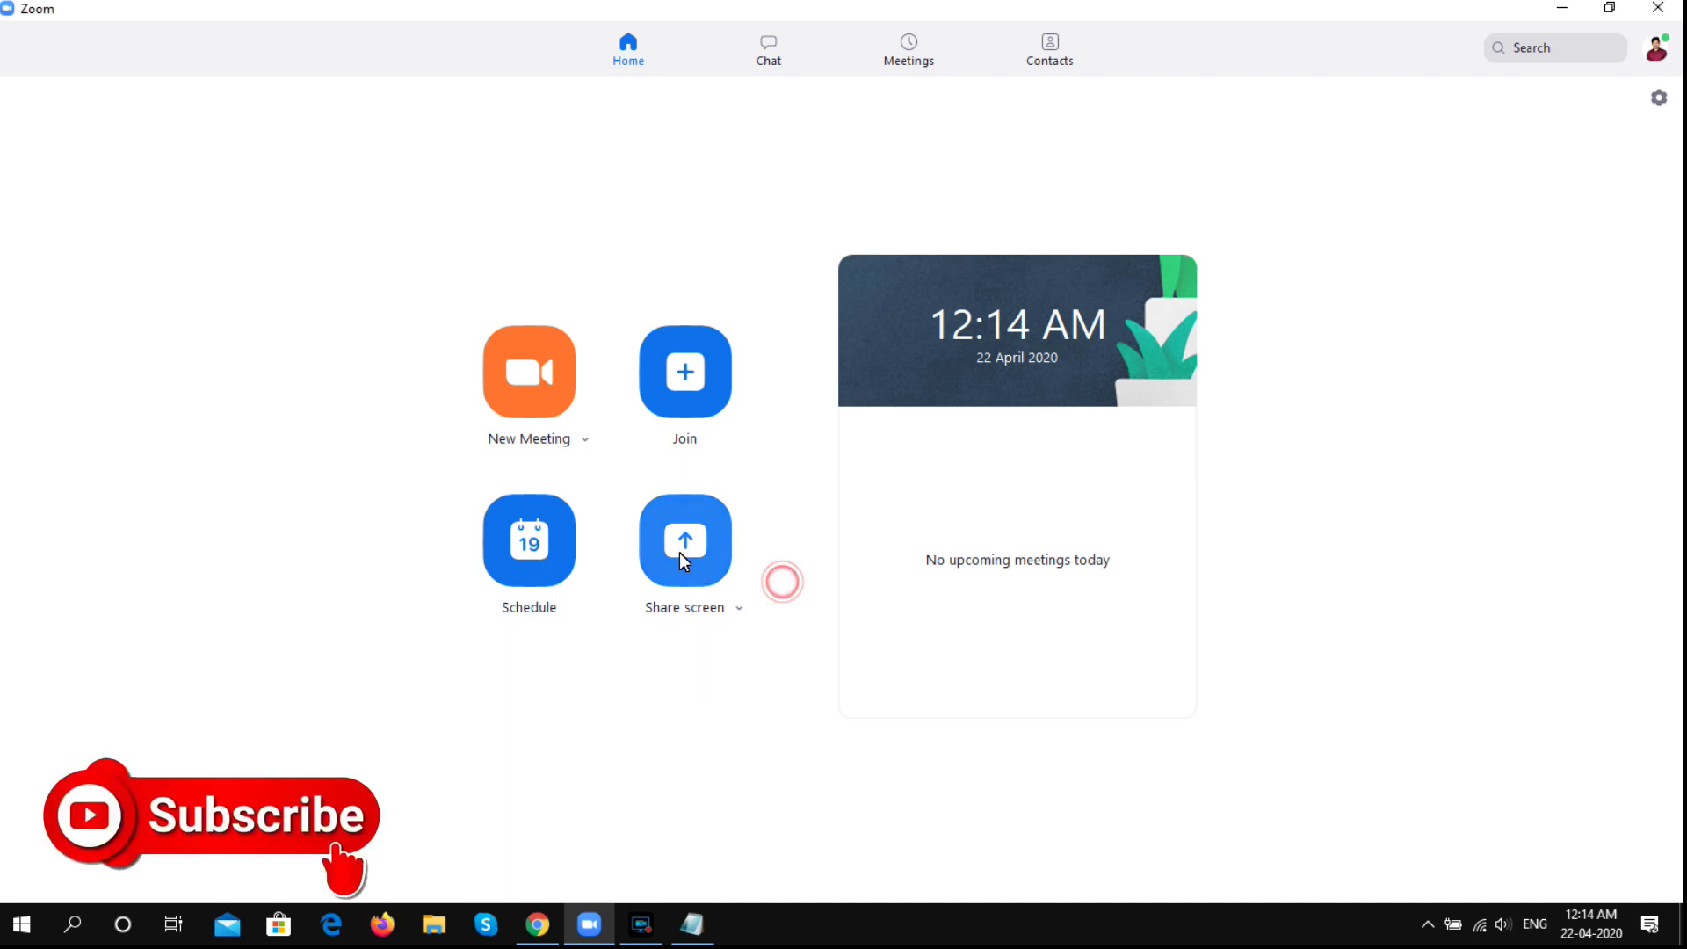
click(682, 553)
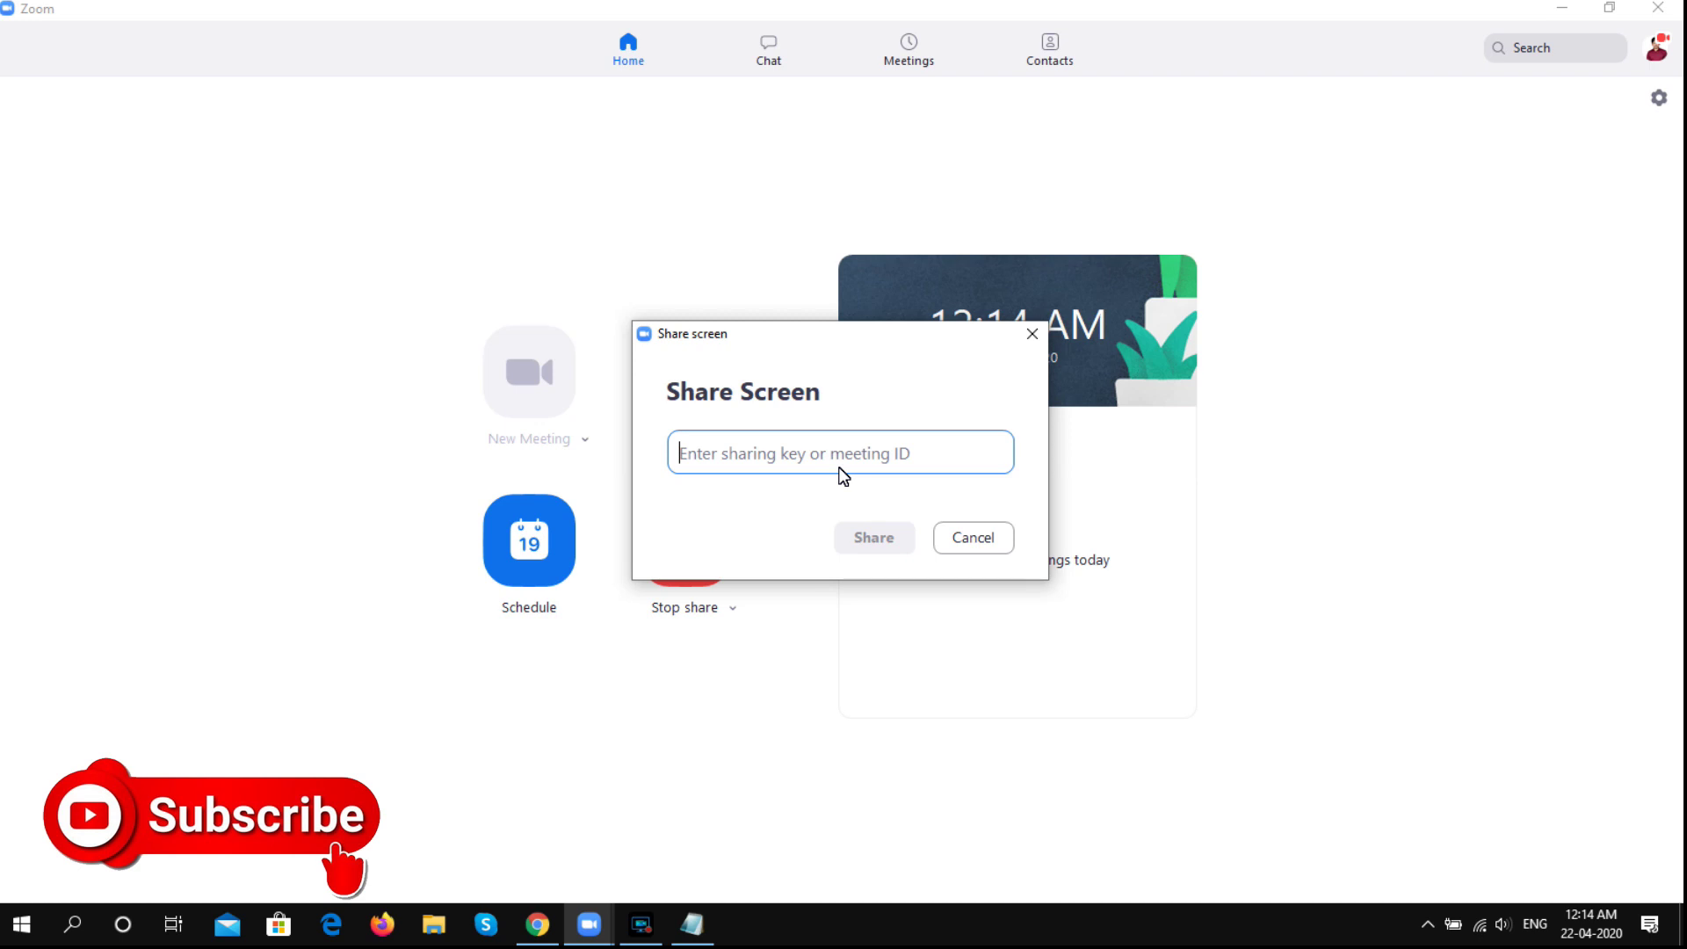
click(964, 545)
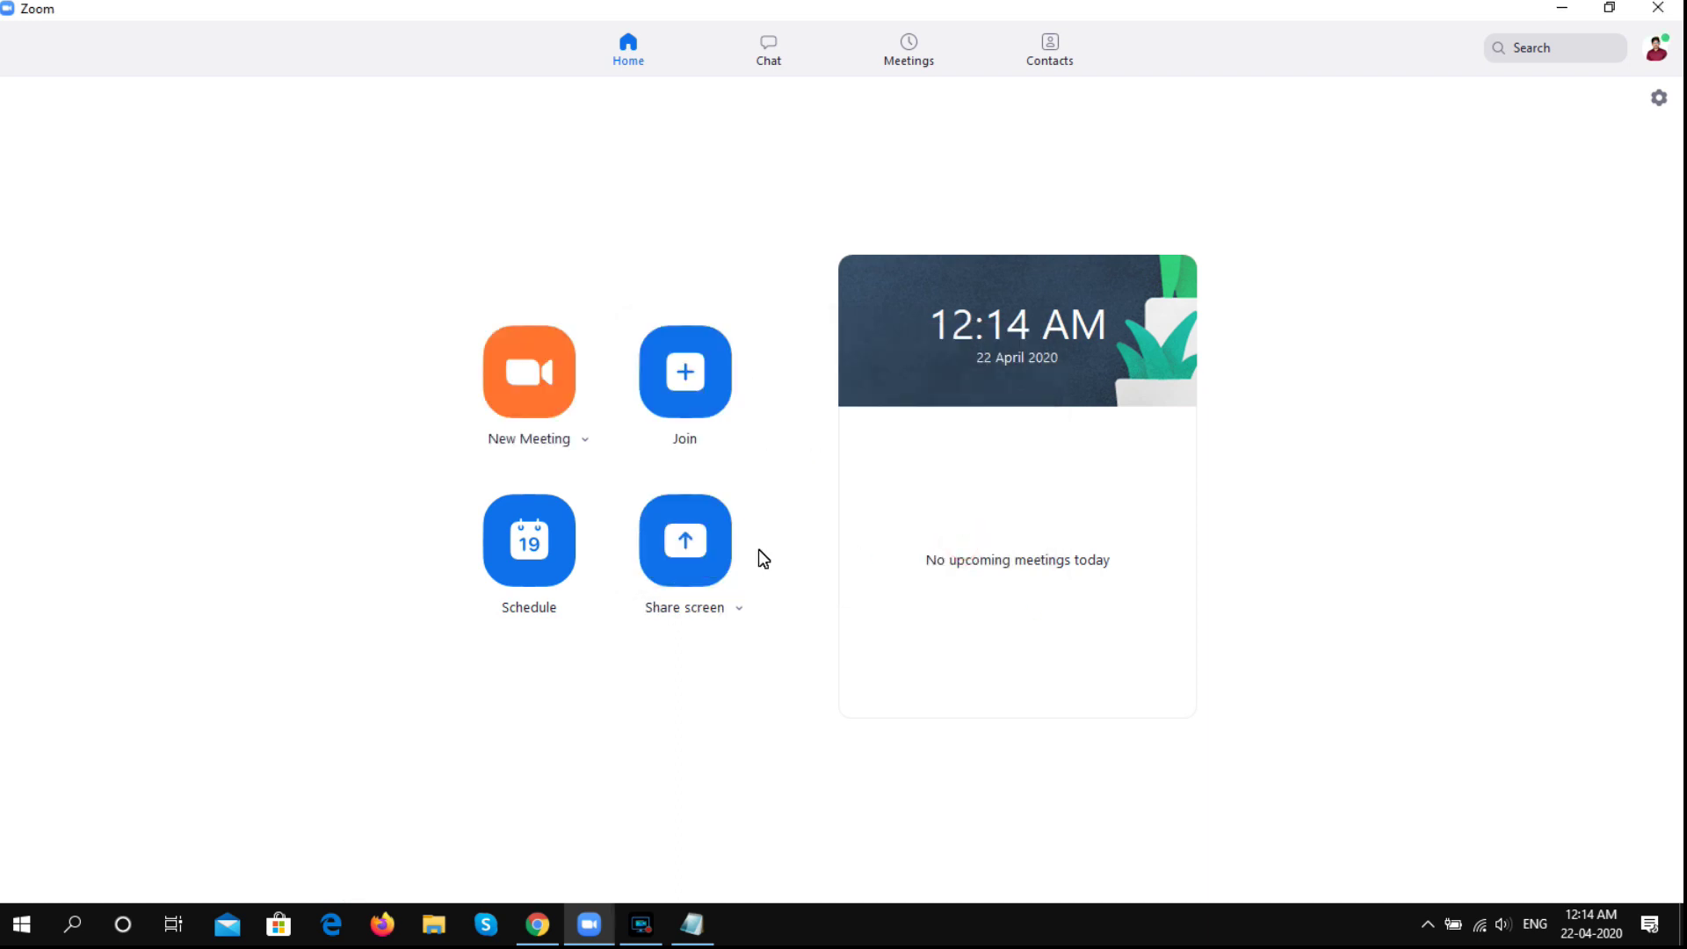